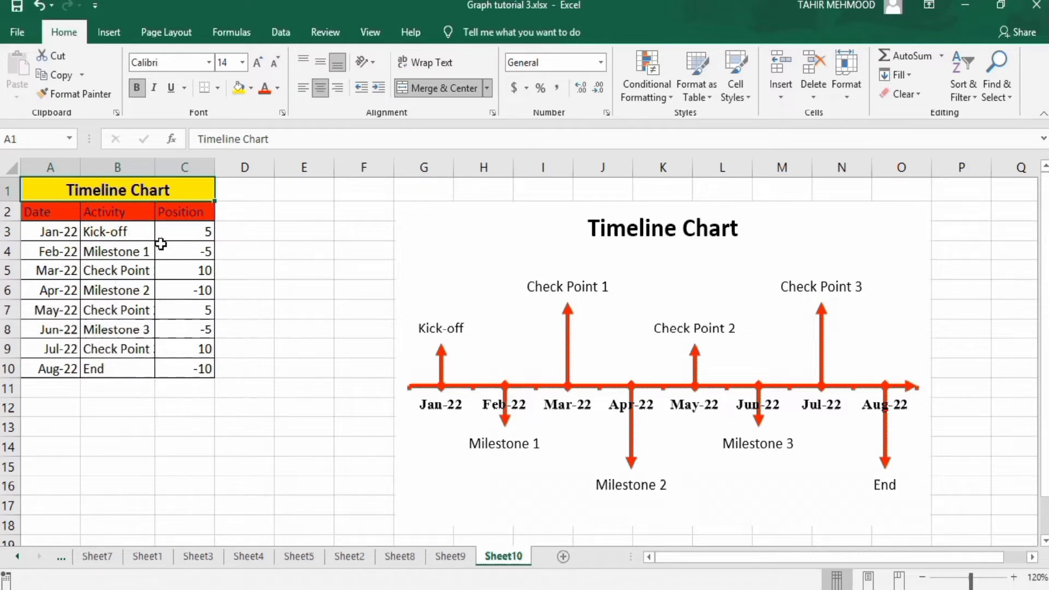
# Step: Check the Position value in cell C3 of the finished timeline example's data
pyautogui.click(194, 234)
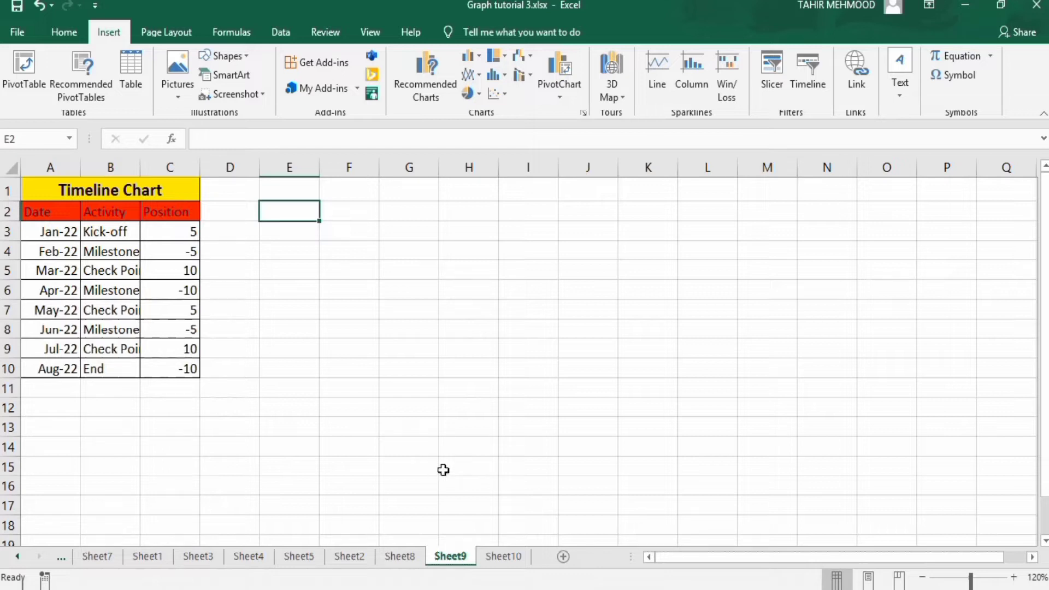
# Step: From empty cell F2, insert a blank 2-D clustered column chart beside the table
pyautogui.click(337, 212)
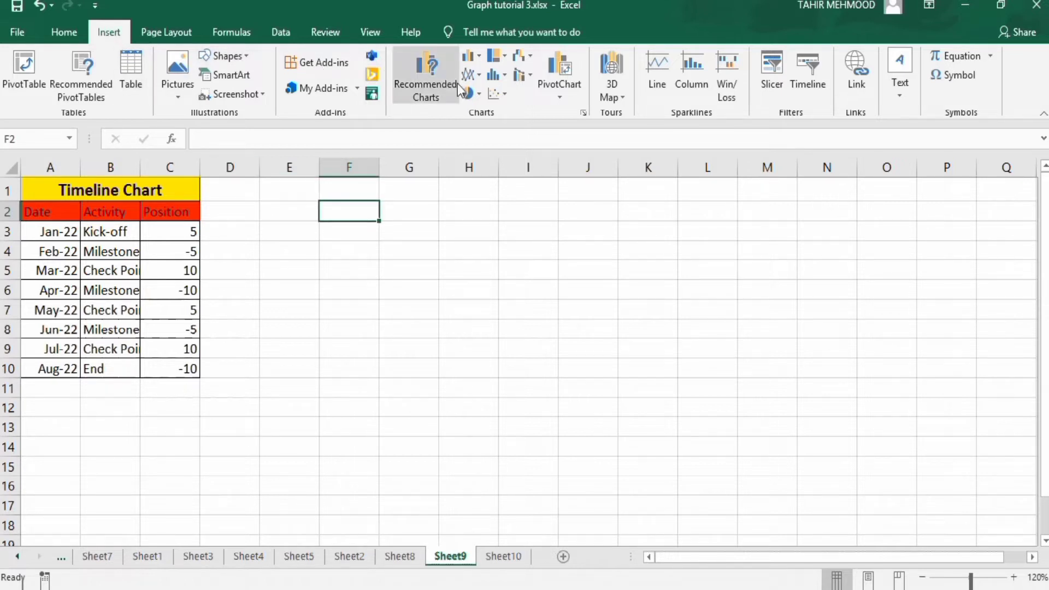
pyautogui.click(478, 54)
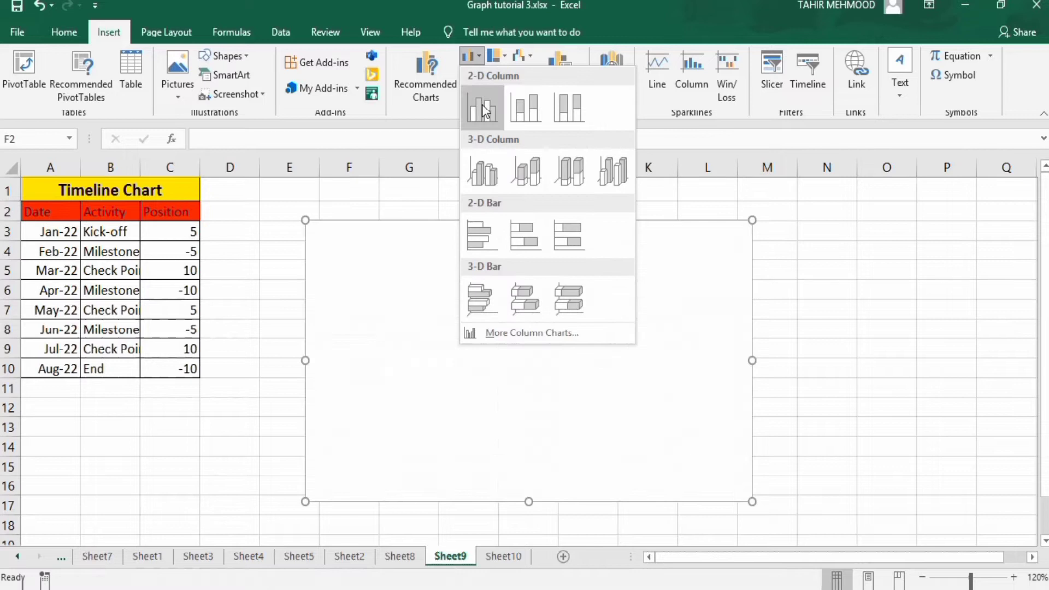
pyautogui.click(483, 109)
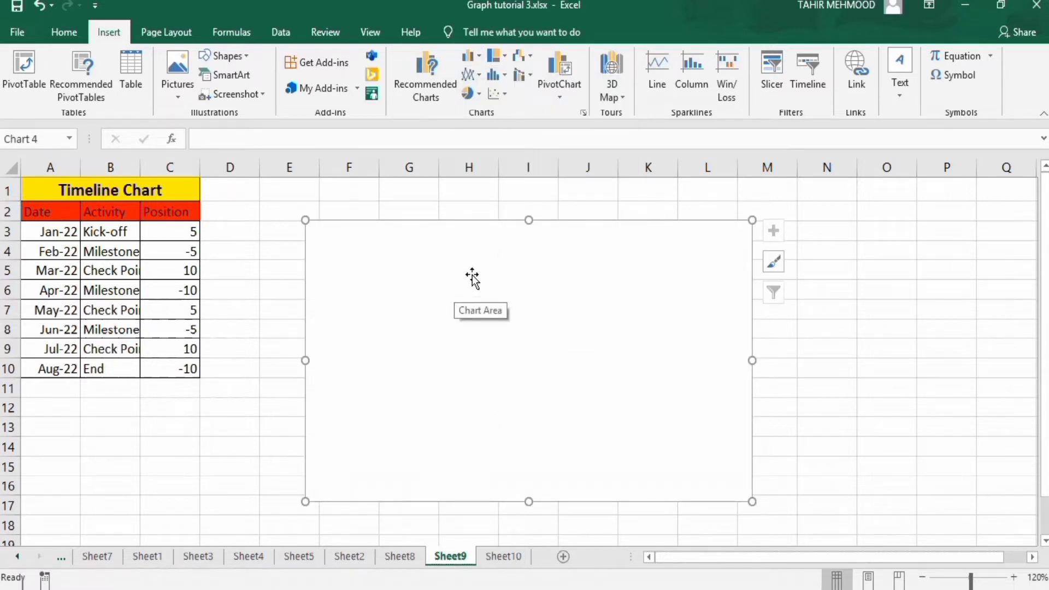
# Step: Add a chart data series using the Position values C3:C10
pyautogui.rightClick(472, 274)
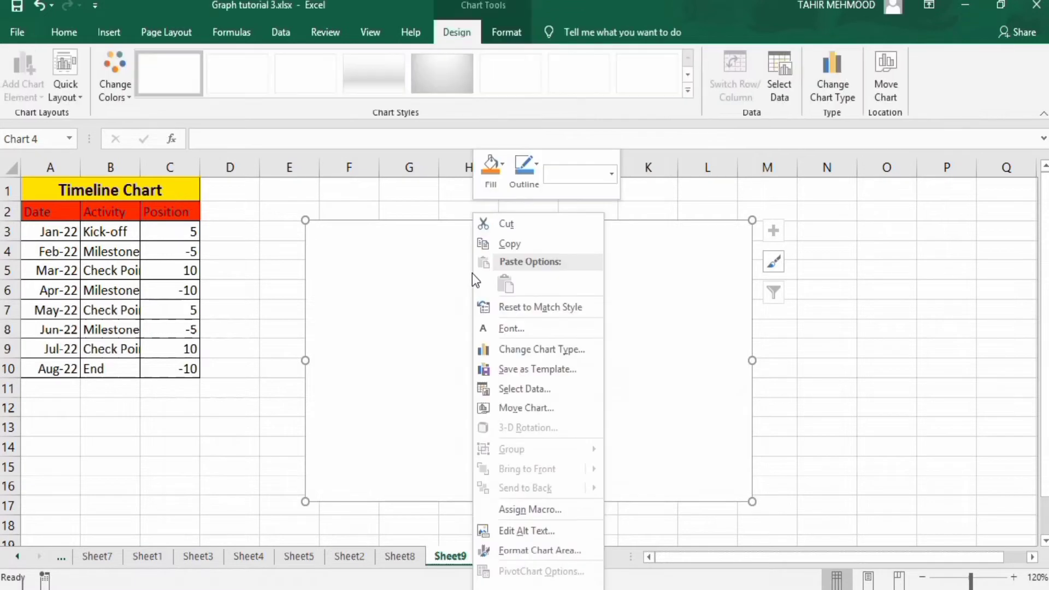
pyautogui.click(523, 389)
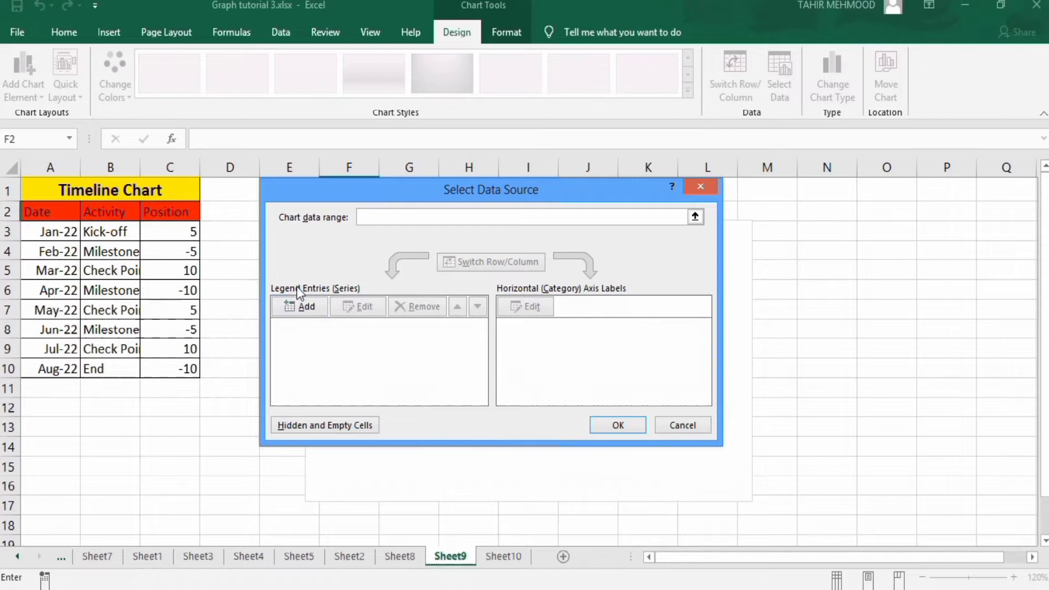
pyautogui.click(306, 307)
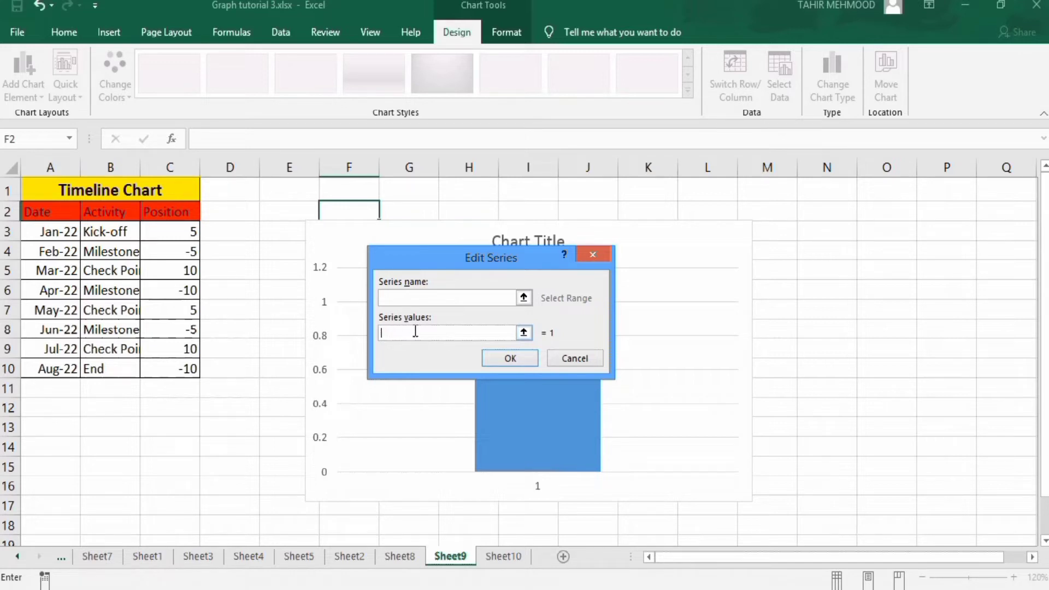
pyautogui.click(178, 233)
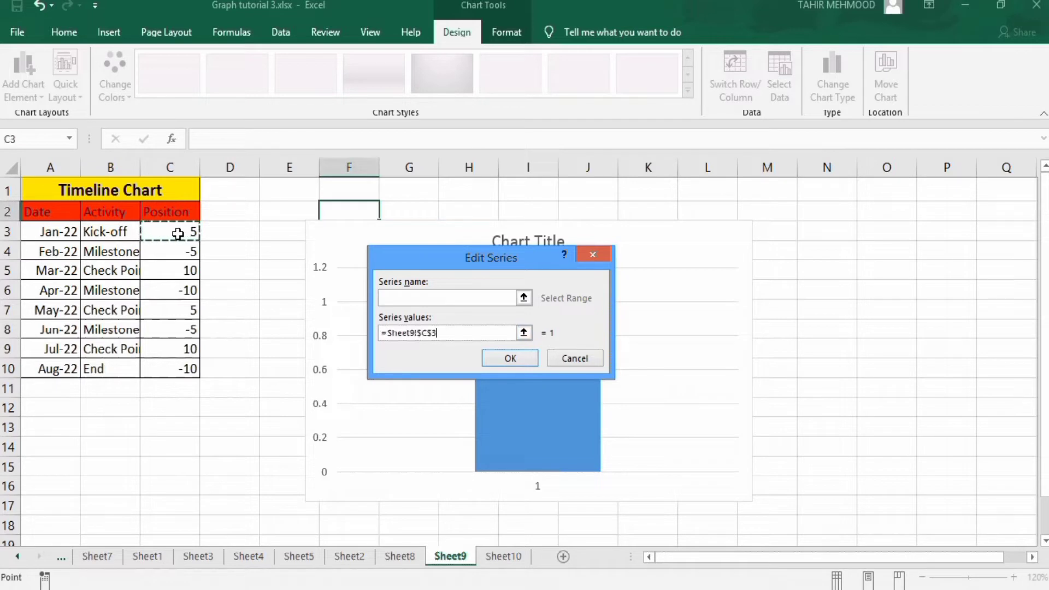
pyautogui.moveTo(178, 234); pyautogui.dragTo(178, 367)
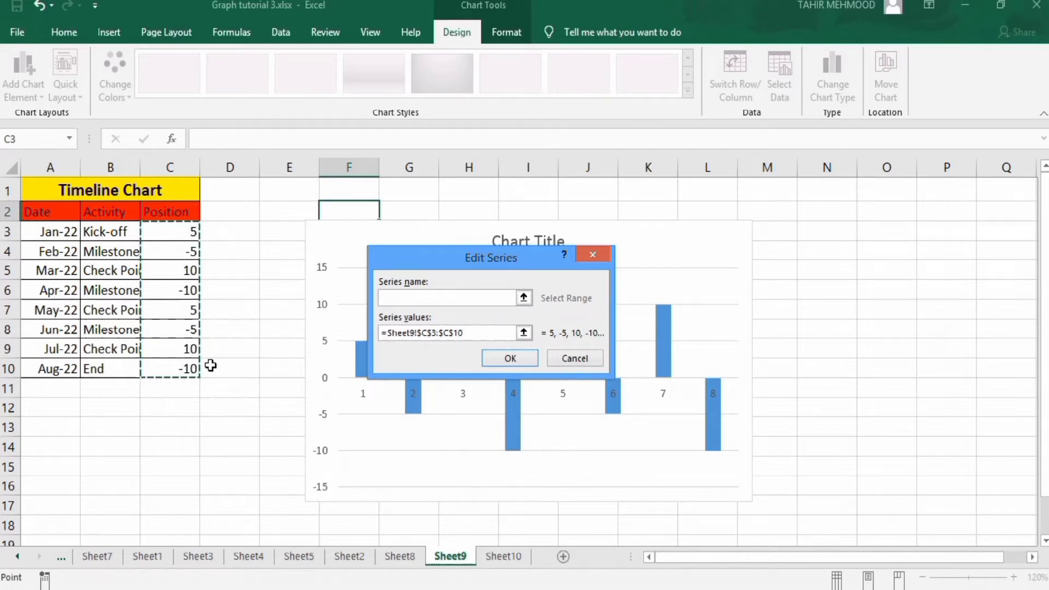
pyautogui.click(494, 360)
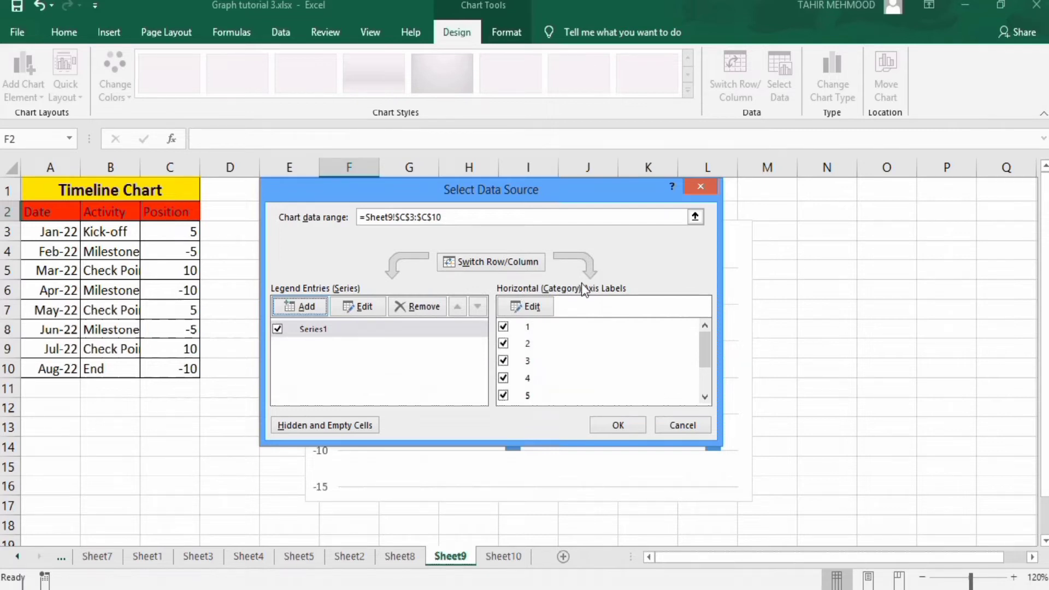
# Step: Set the horizontal axis labels to the dates in A3:A10 and apply the data source
pyautogui.click(533, 307)
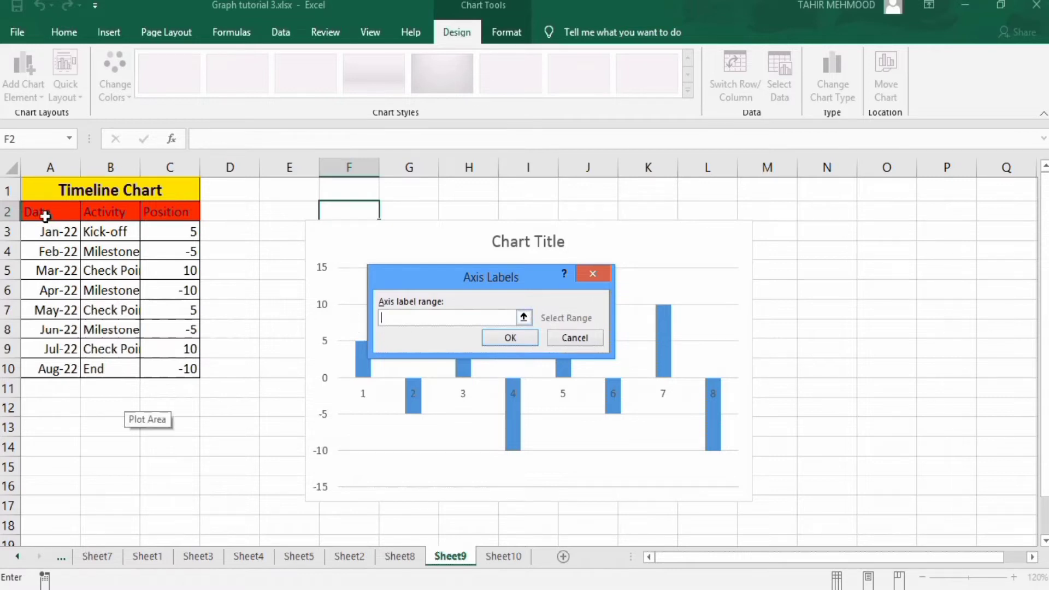
pyautogui.click(50, 233)
pyautogui.moveTo(50, 233); pyautogui.dragTo(52, 369)
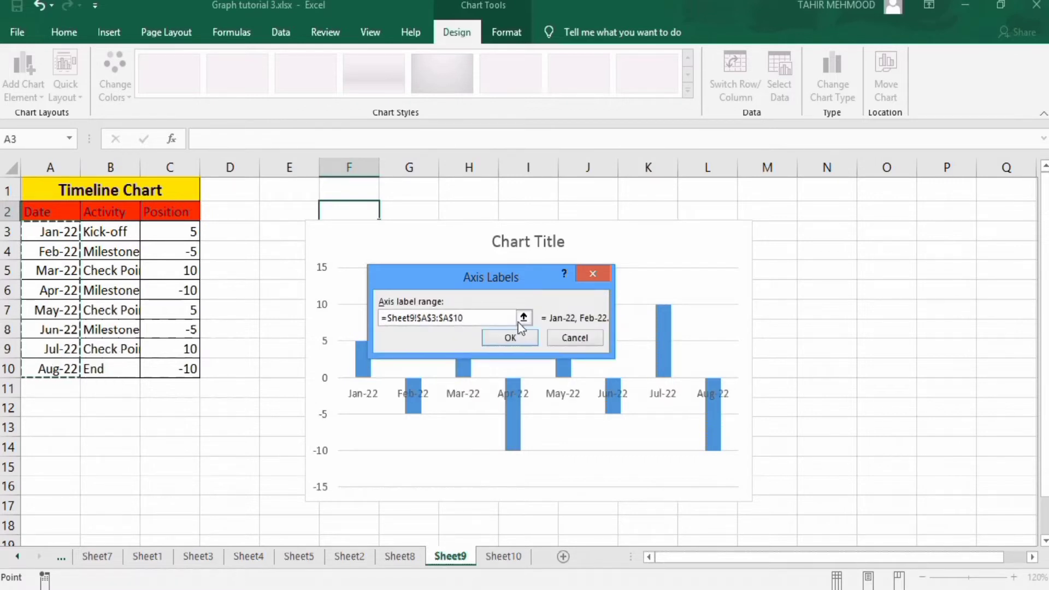
pyautogui.click(525, 336)
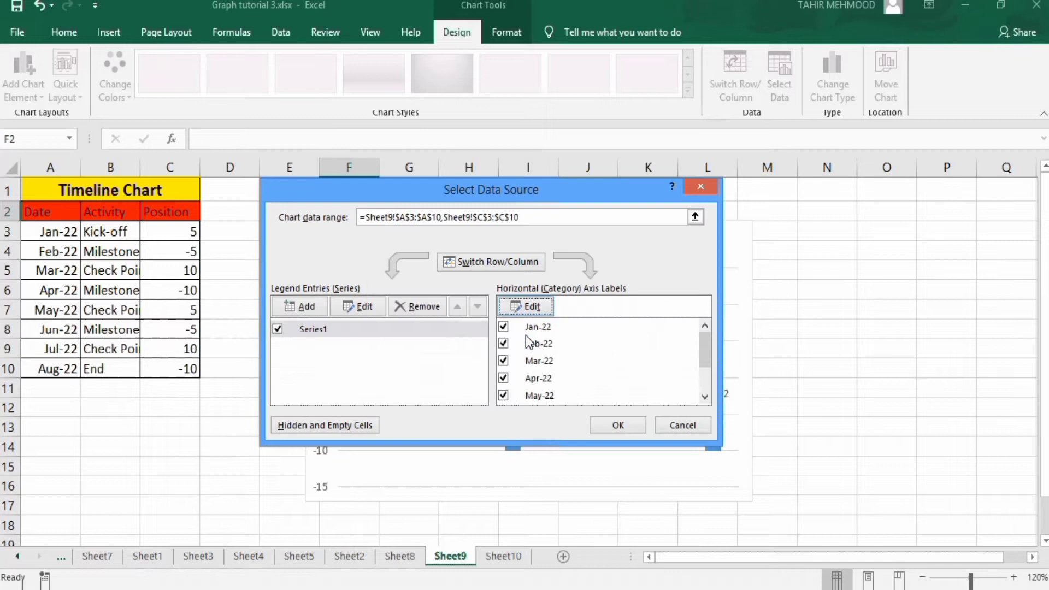
pyautogui.click(622, 424)
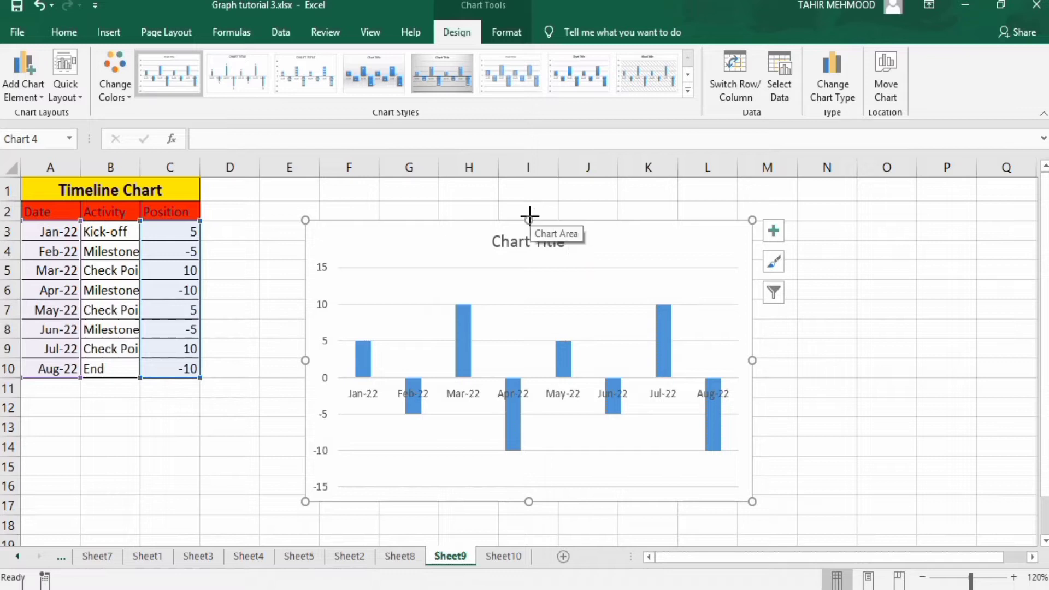
# Step: Raise the chart's top edge, stretch its right side and lower its bottom edge
pyautogui.moveTo(530, 217); pyautogui.dragTo(529, 202)
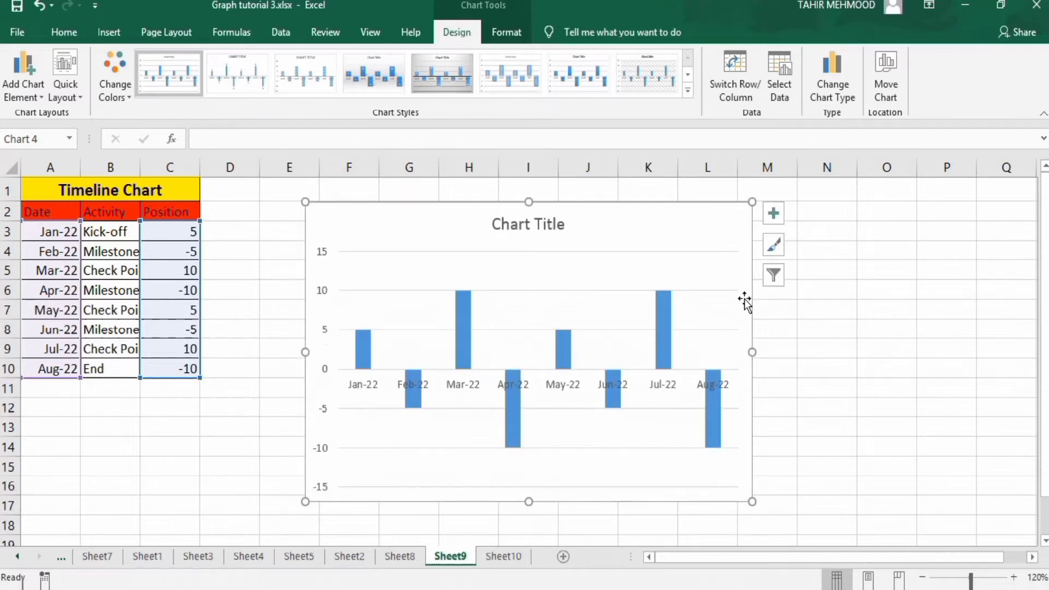
pyautogui.moveTo(756, 352); pyautogui.dragTo(796, 352)
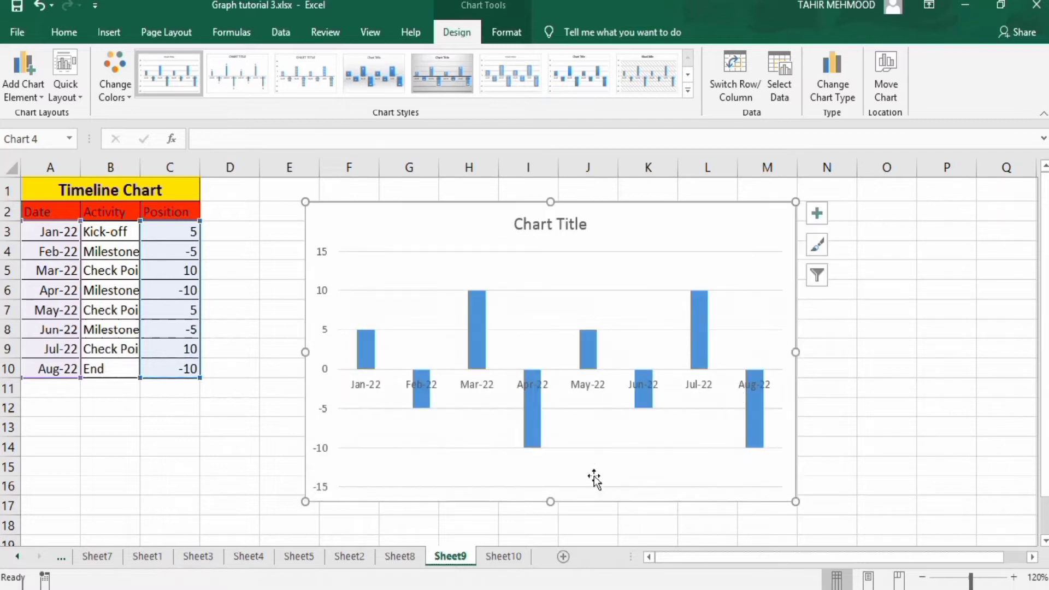
pyautogui.moveTo(552, 501); pyautogui.dragTo(553, 512)
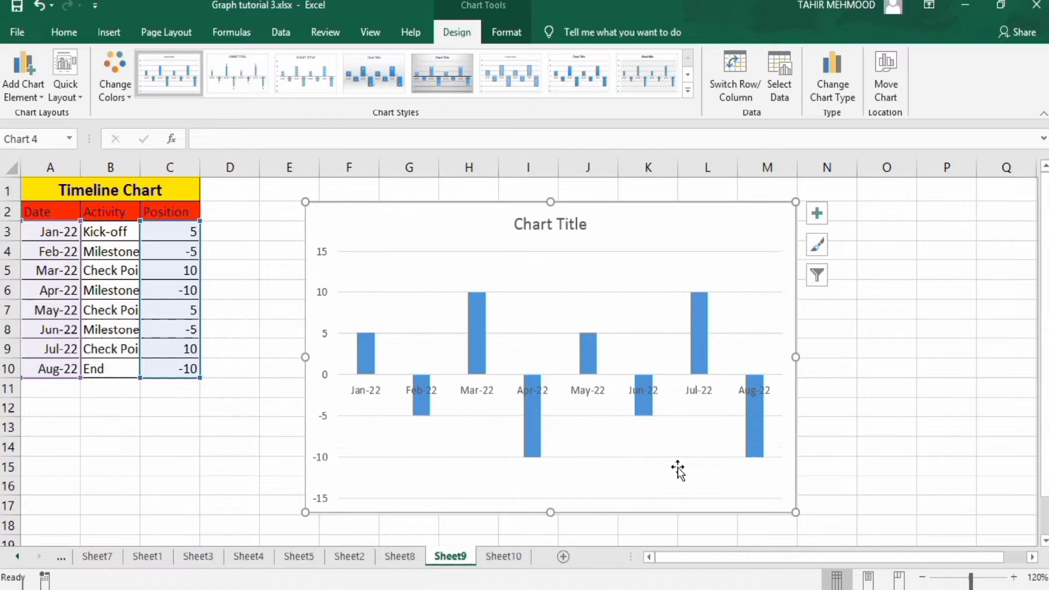
# Step: Turn on data labels and error bars, turn off gridlines, and bring up More Error Bar Options
pyautogui.click(817, 209)
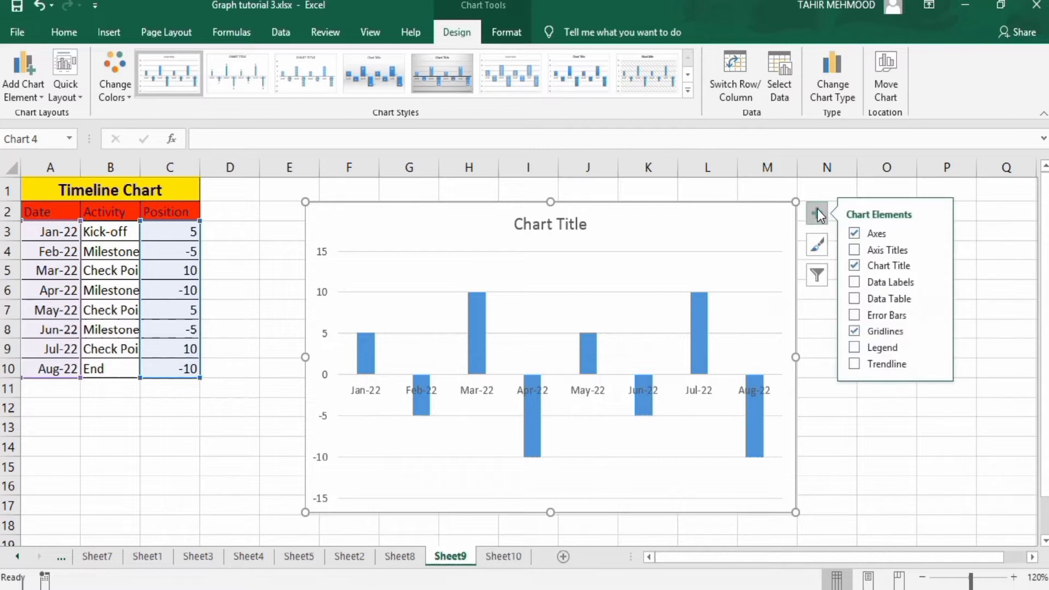
pyautogui.click(854, 281)
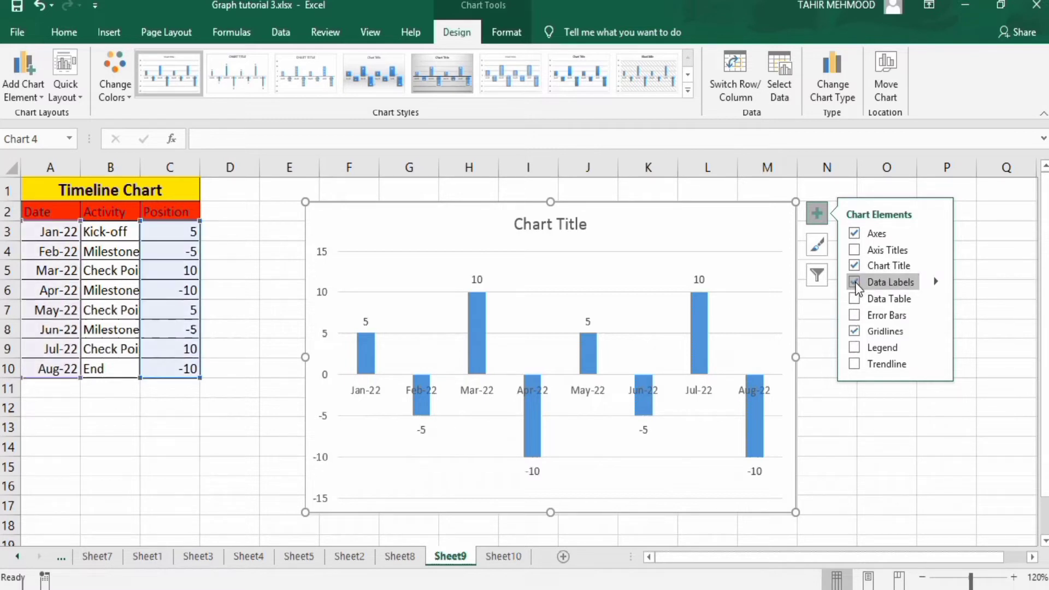
pyautogui.click(854, 332)
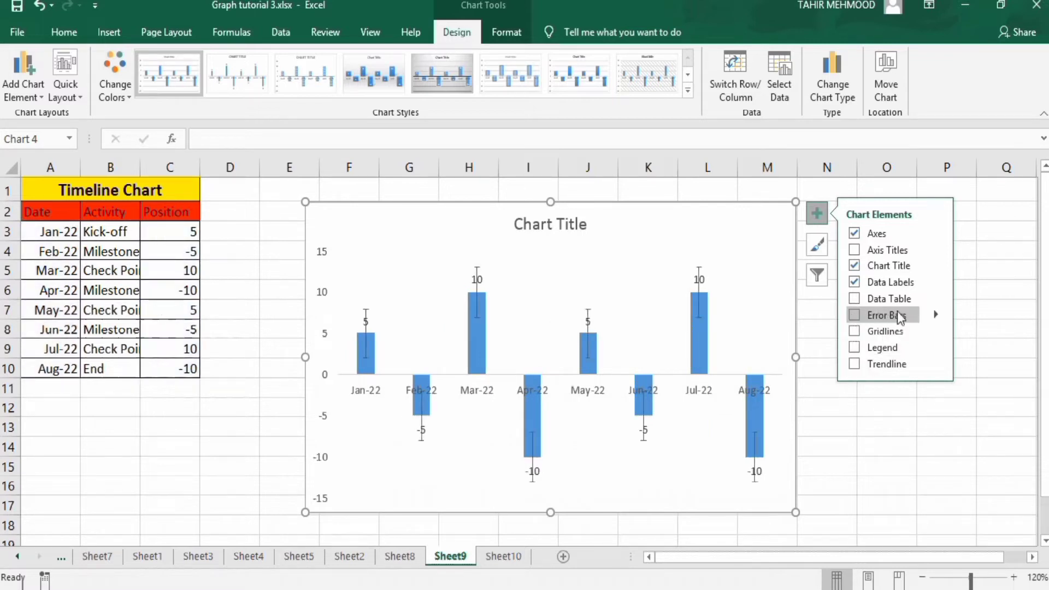
pyautogui.click(855, 317)
pyautogui.click(936, 313)
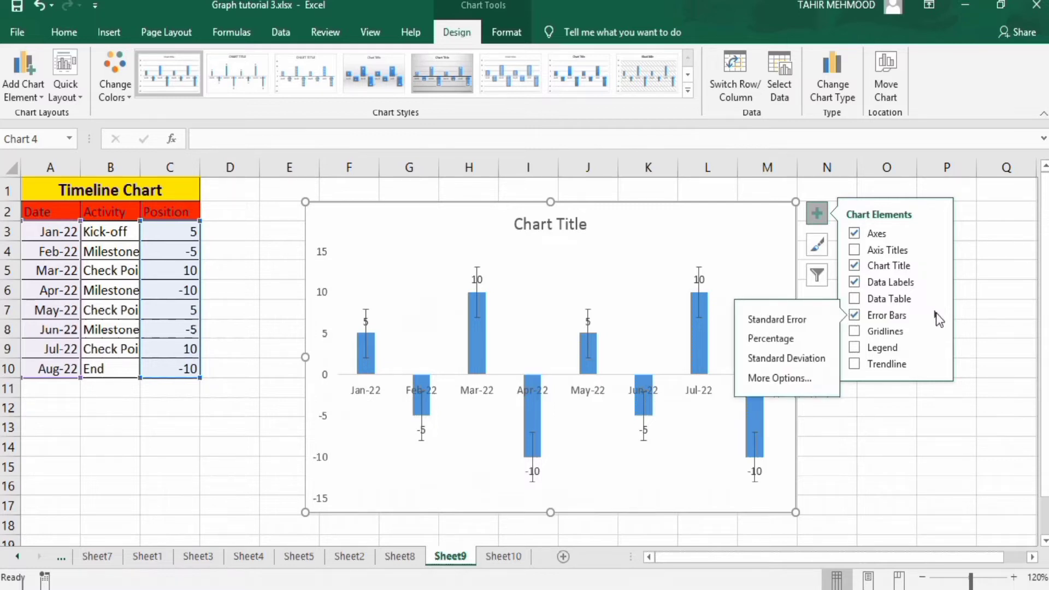
pyautogui.click(800, 374)
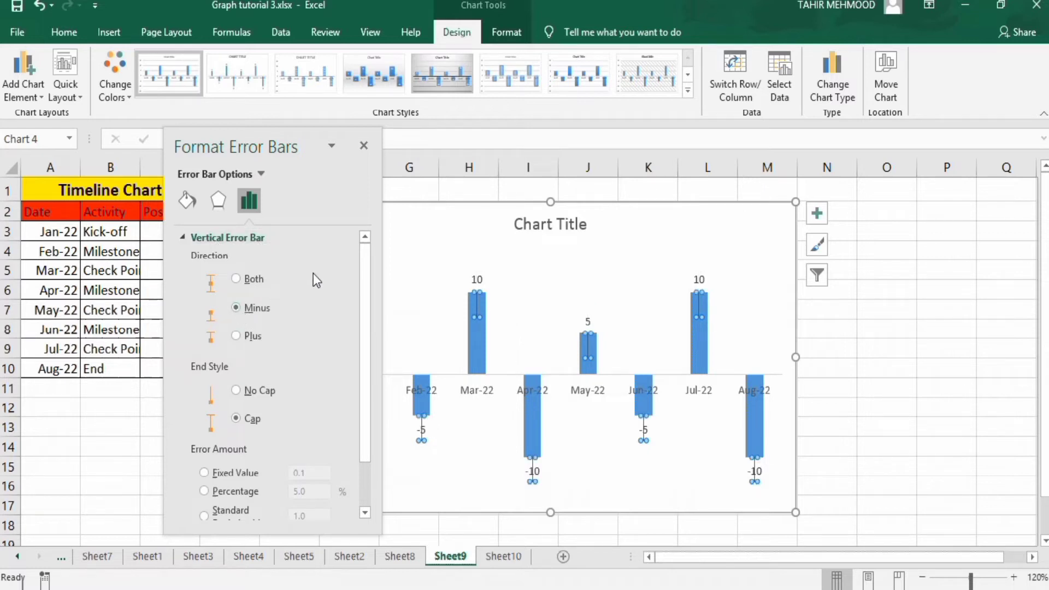
# Step: Give the error bars No Cap ends and a 100% percentage amount
pyautogui.moveTo(365, 287); pyautogui.dragTo(367, 344)
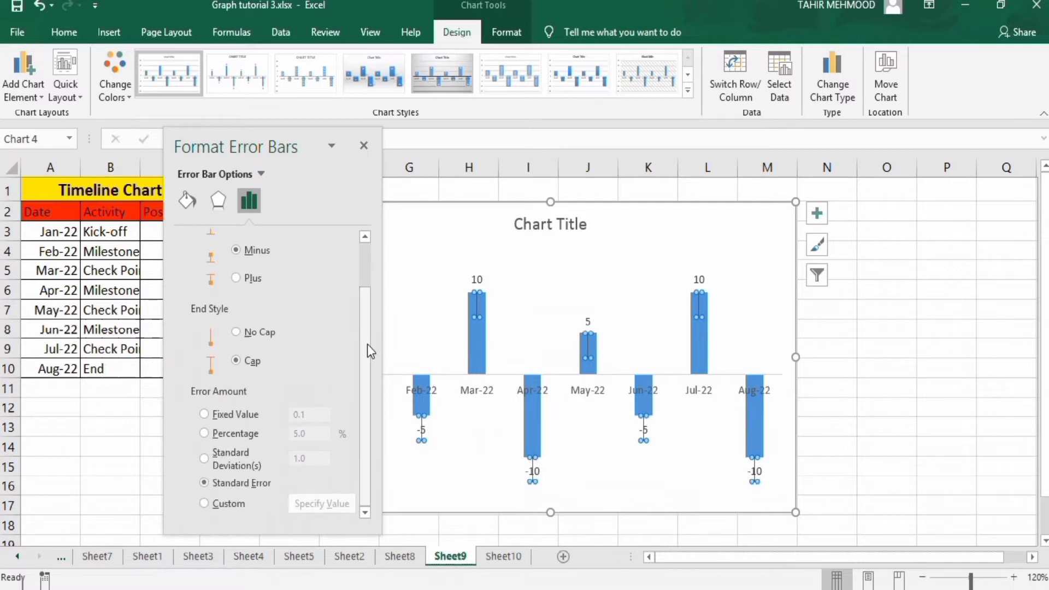
pyautogui.click(237, 331)
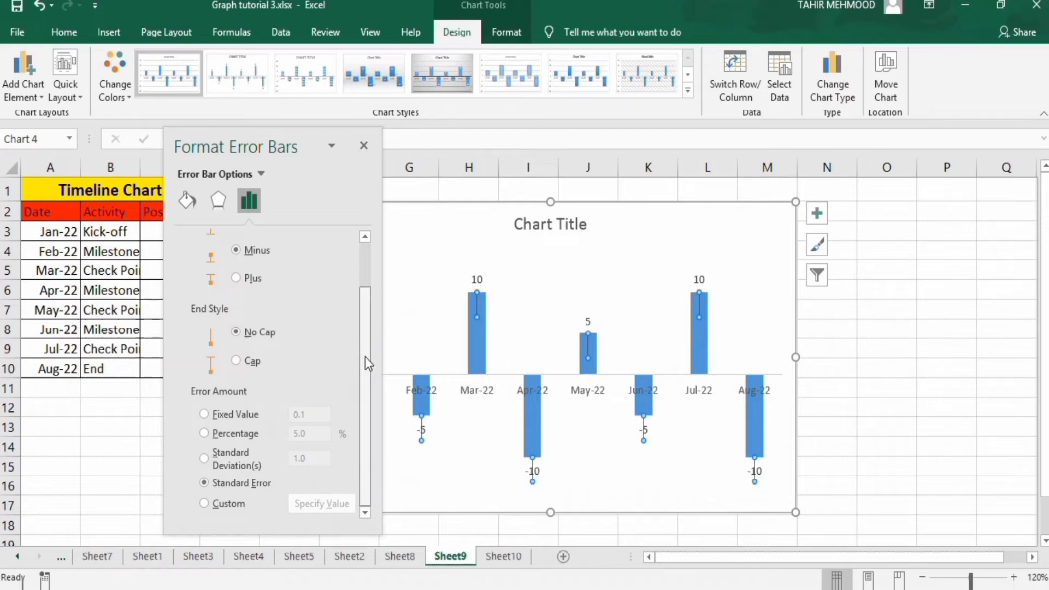
pyautogui.click(204, 433)
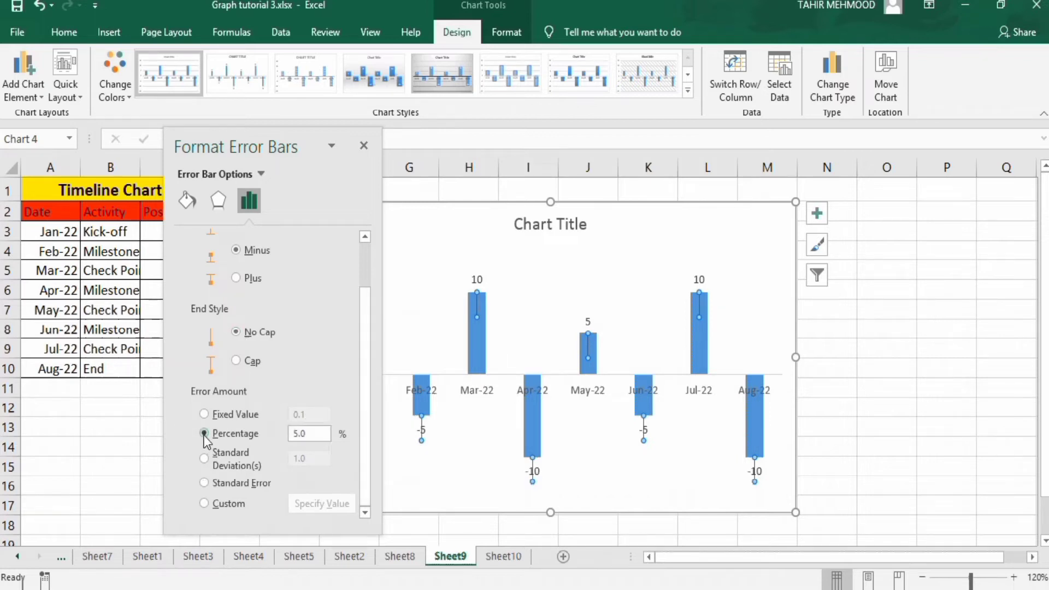
pyautogui.click(299, 434)
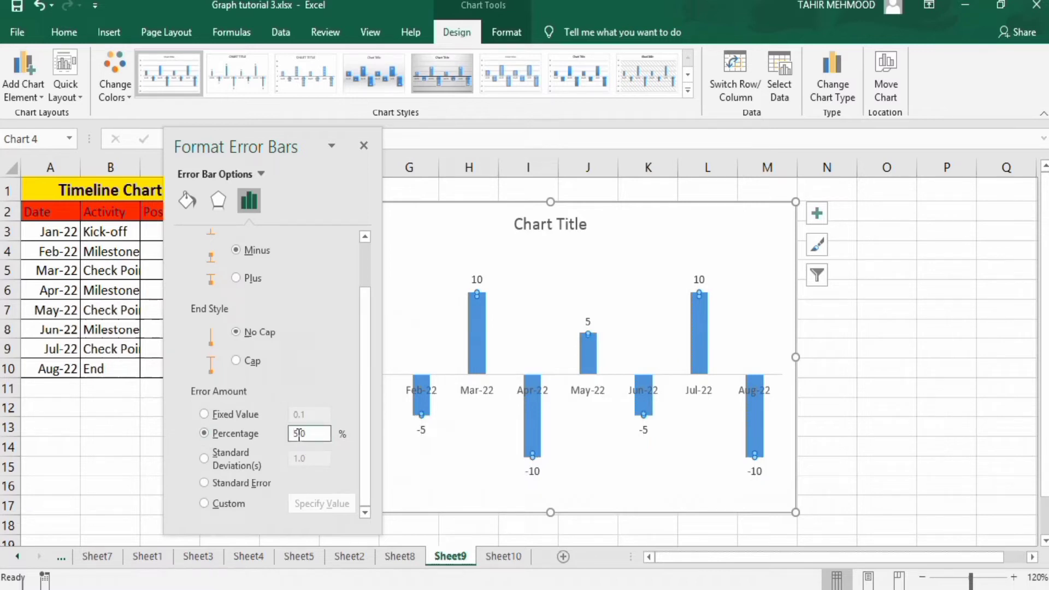
pyautogui.press('BackSpace')
pyautogui.write('100')
pyautogui.click(188, 202)
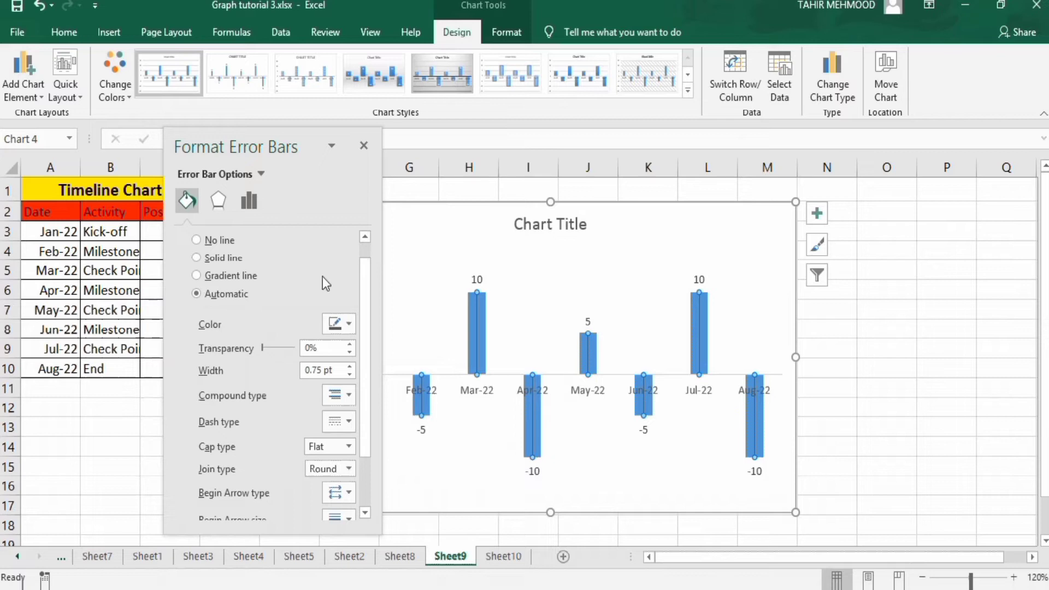
# Step: Colour the error bar lines red and widen them to 3 pt
pyautogui.scroll(1, 362, 283)
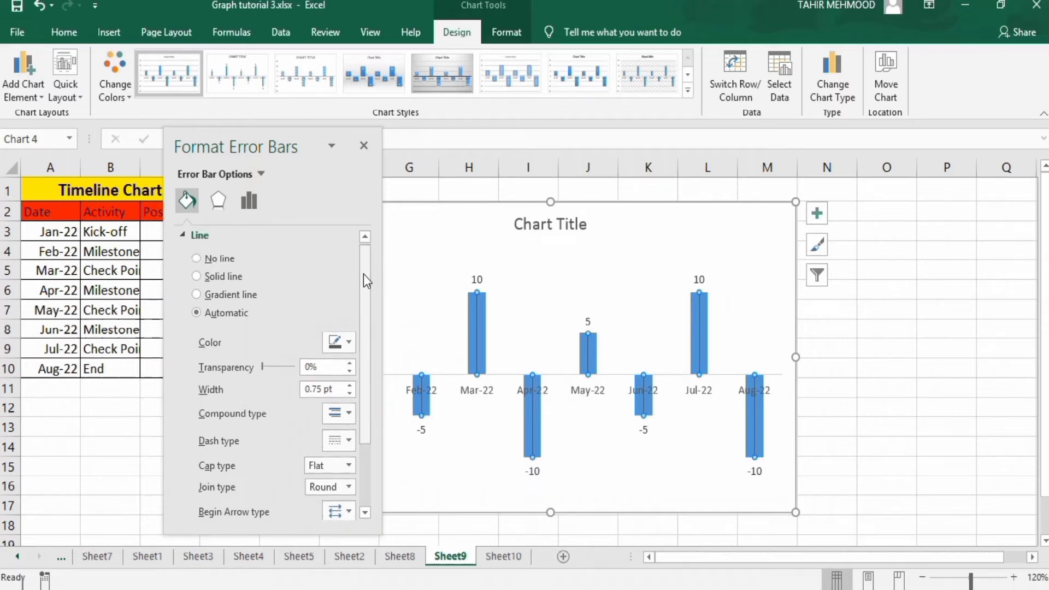
pyautogui.click(348, 343)
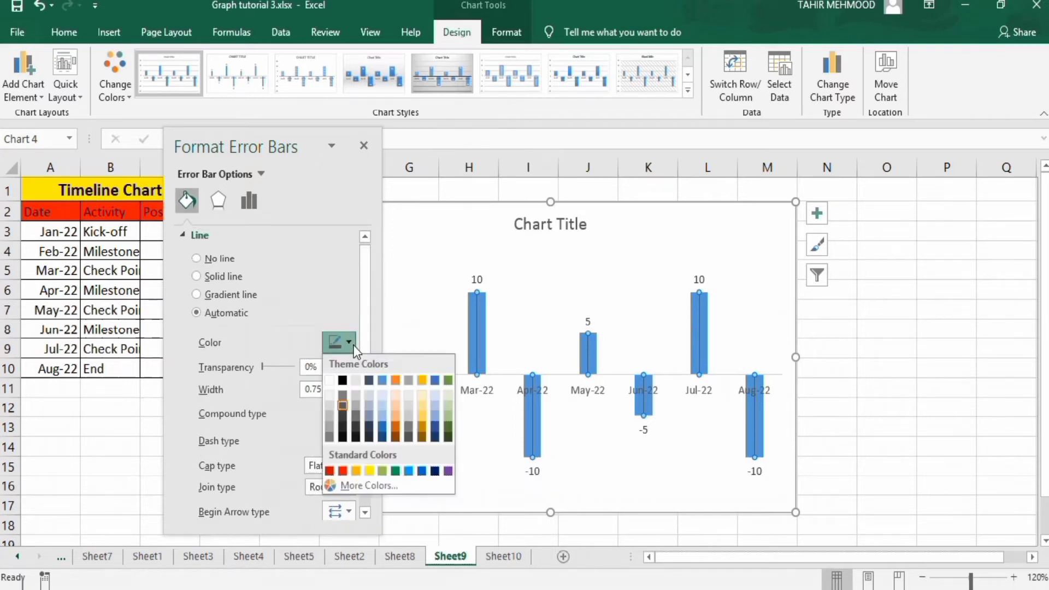
pyautogui.click(343, 470)
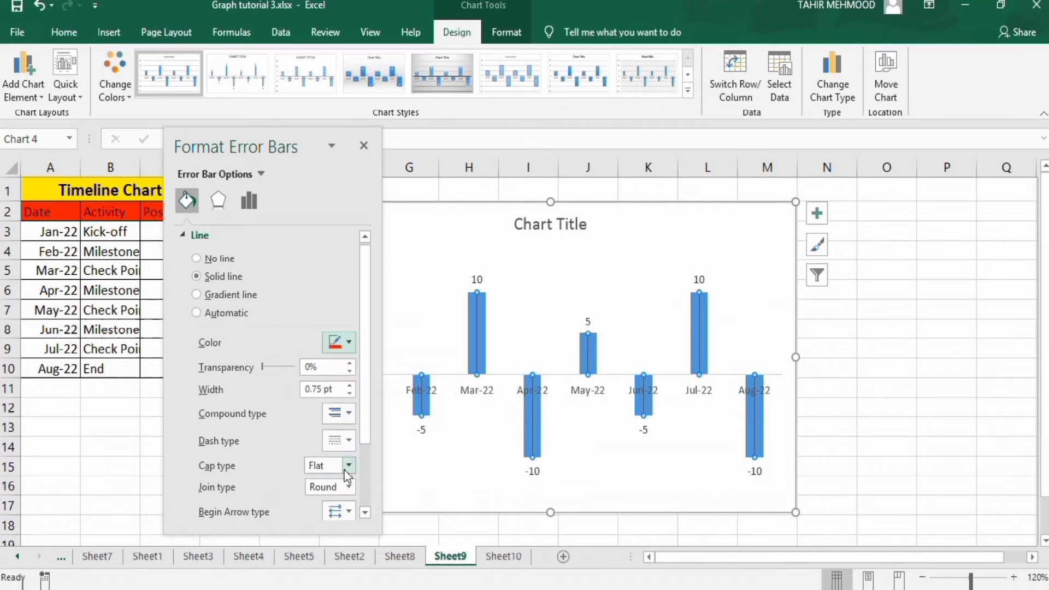
pyautogui.click(352, 385)
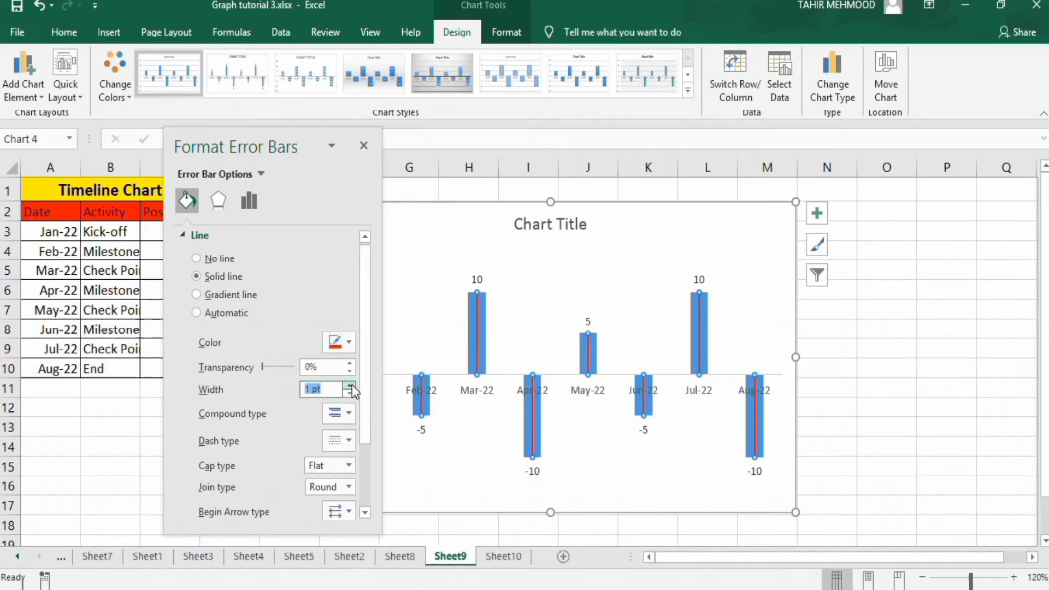
pyautogui.click(351, 384)
pyautogui.click(352, 385)
pyautogui.click(352, 385)
pyautogui.click(352, 385)
pyautogui.click(352, 385)
pyautogui.click(352, 385)
pyautogui.click(351, 385)
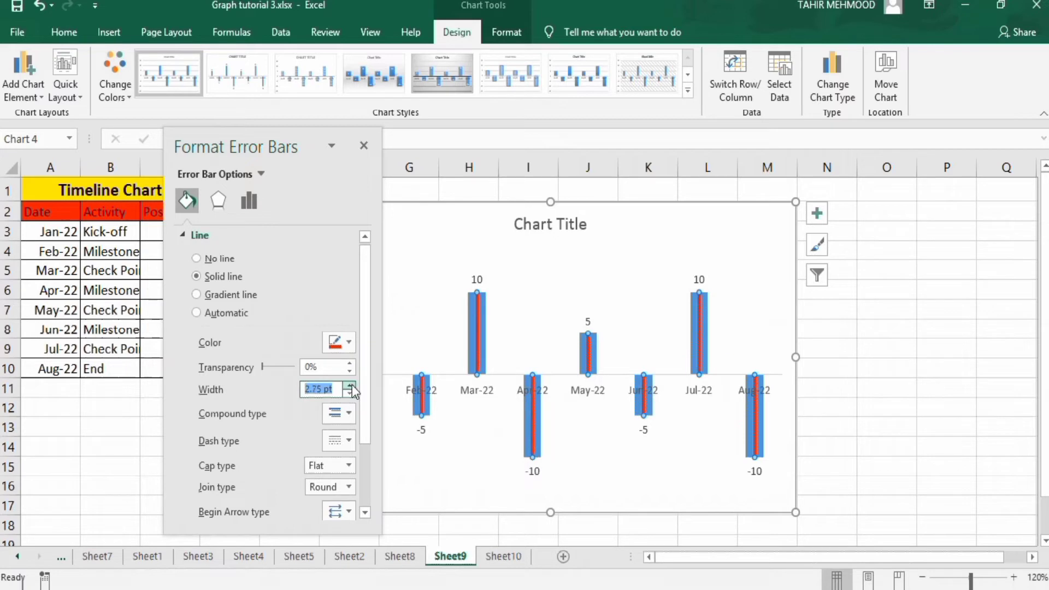
pyautogui.click(352, 385)
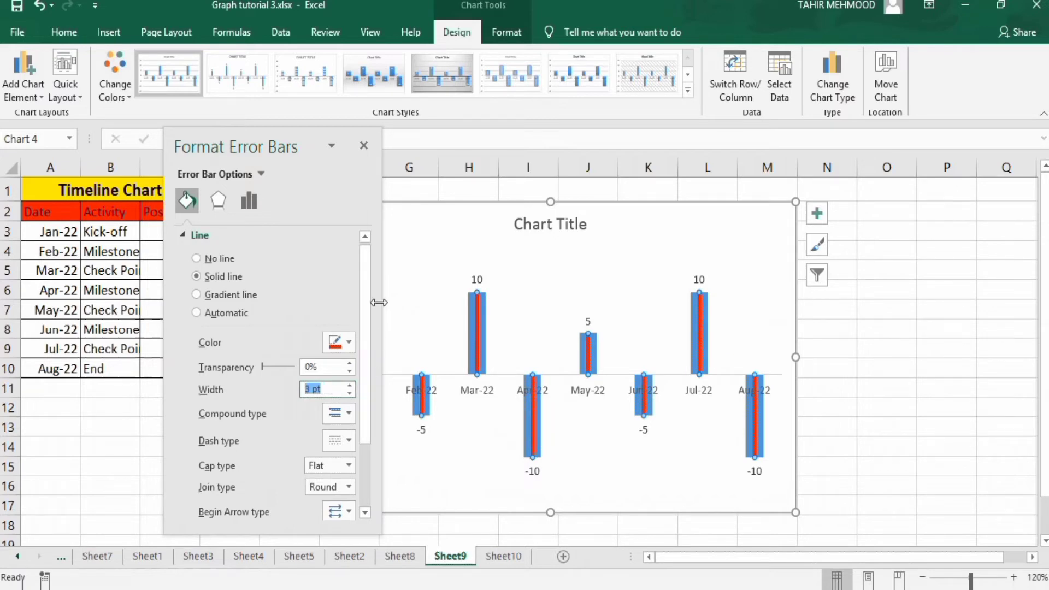
pyautogui.moveTo(366, 288); pyautogui.dragTo(371, 359)
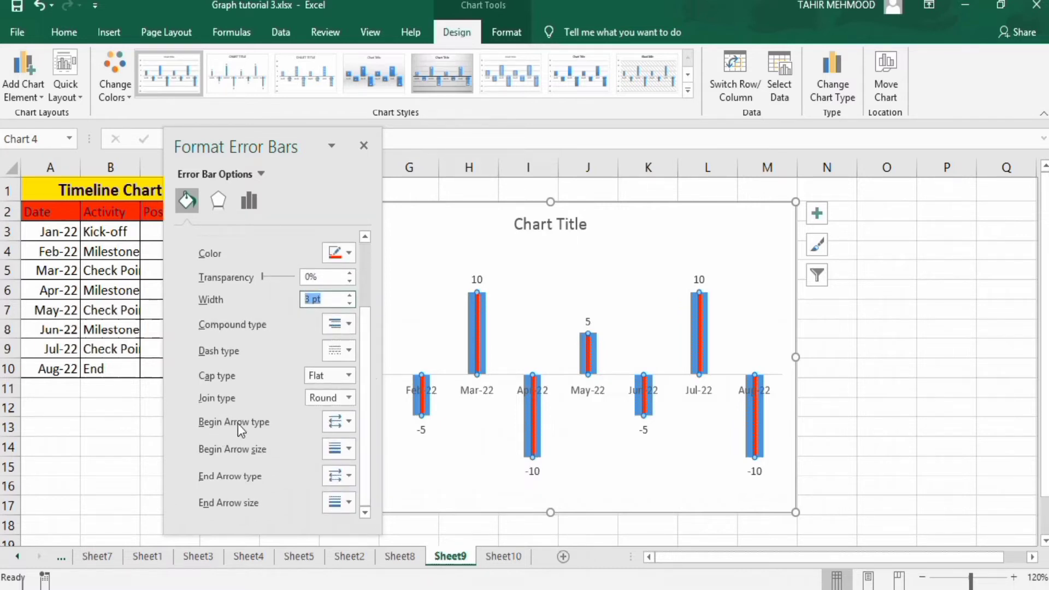
# Step: Add arrowheads to both the begin and end of the red error bar lines
pyautogui.click(349, 422)
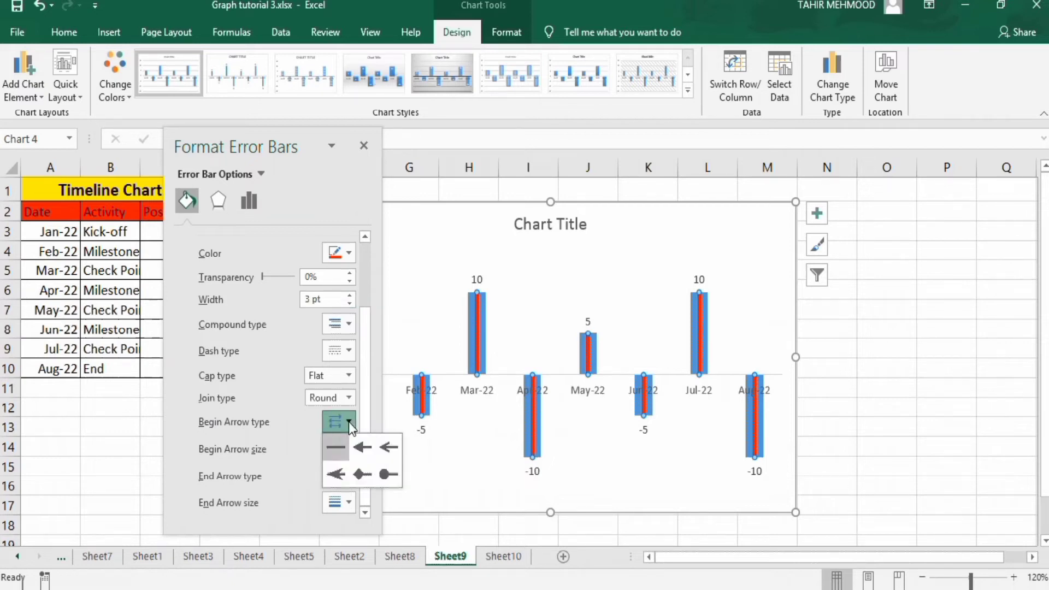
pyautogui.click(361, 474)
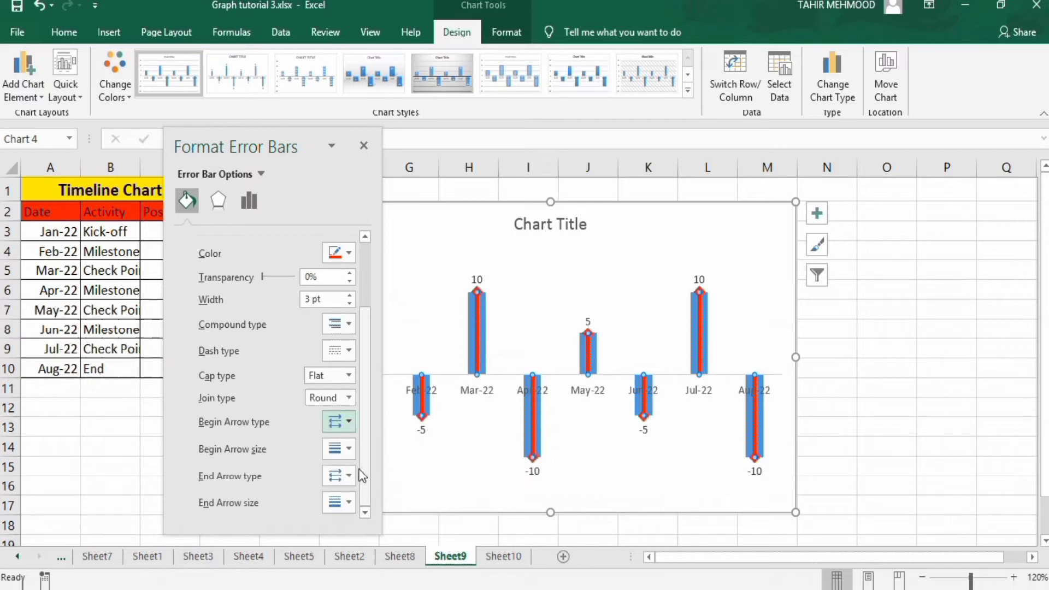
pyautogui.click(349, 422)
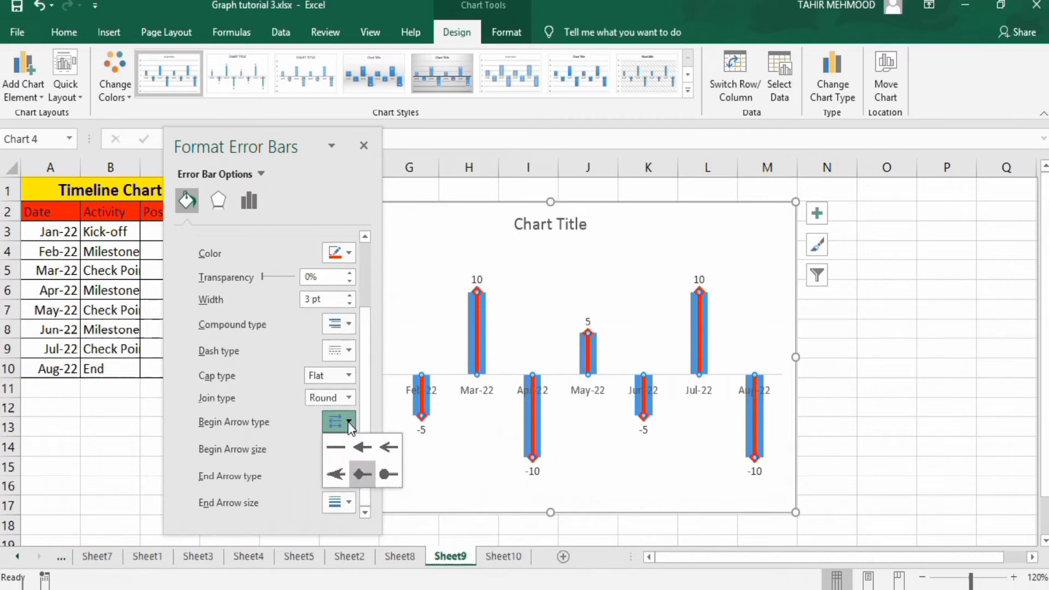
pyautogui.click(363, 448)
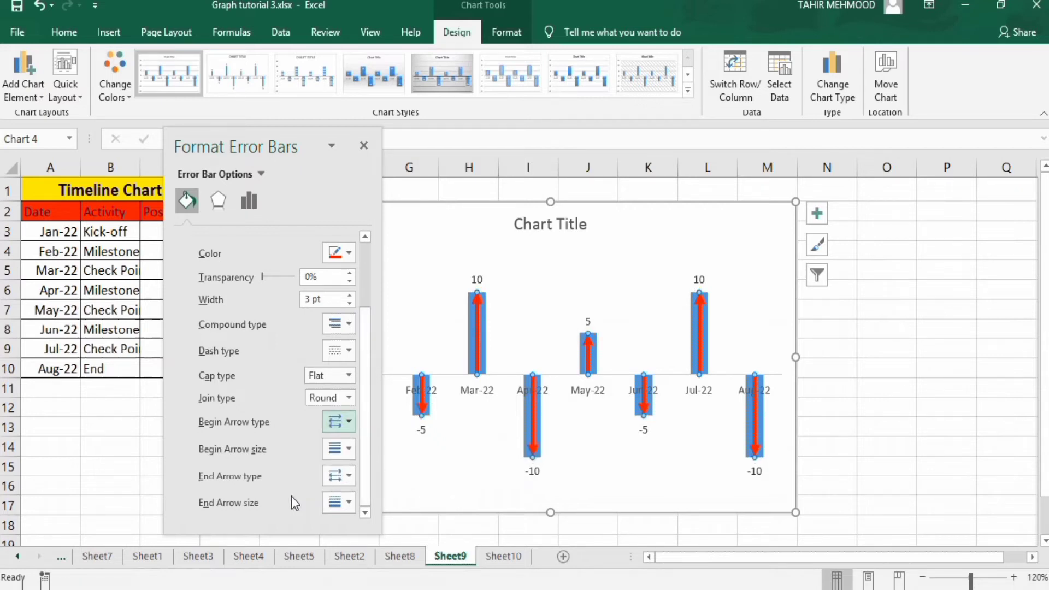
pyautogui.click(350, 476)
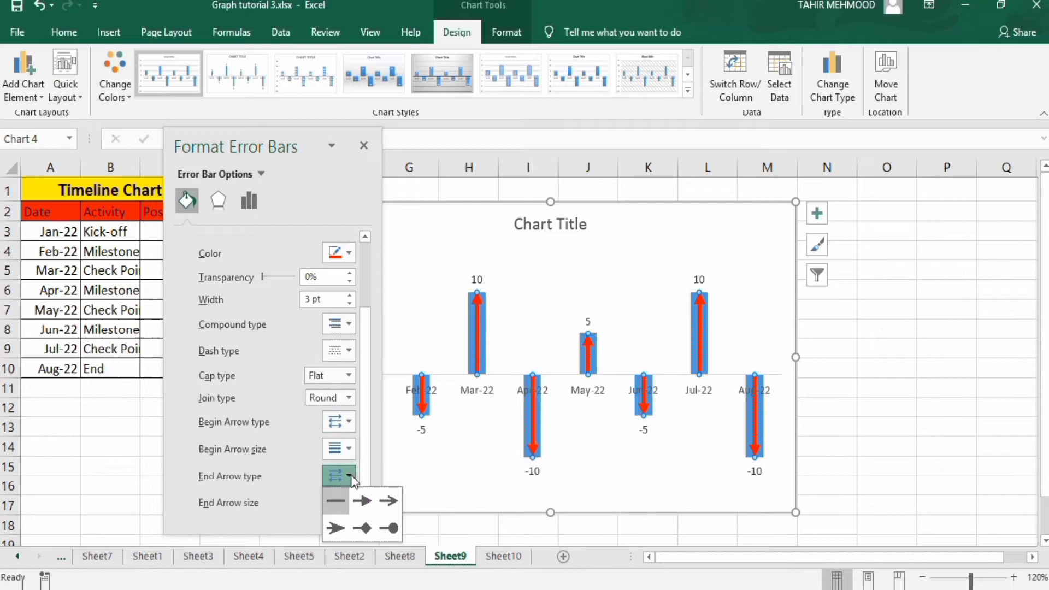
pyautogui.click(365, 525)
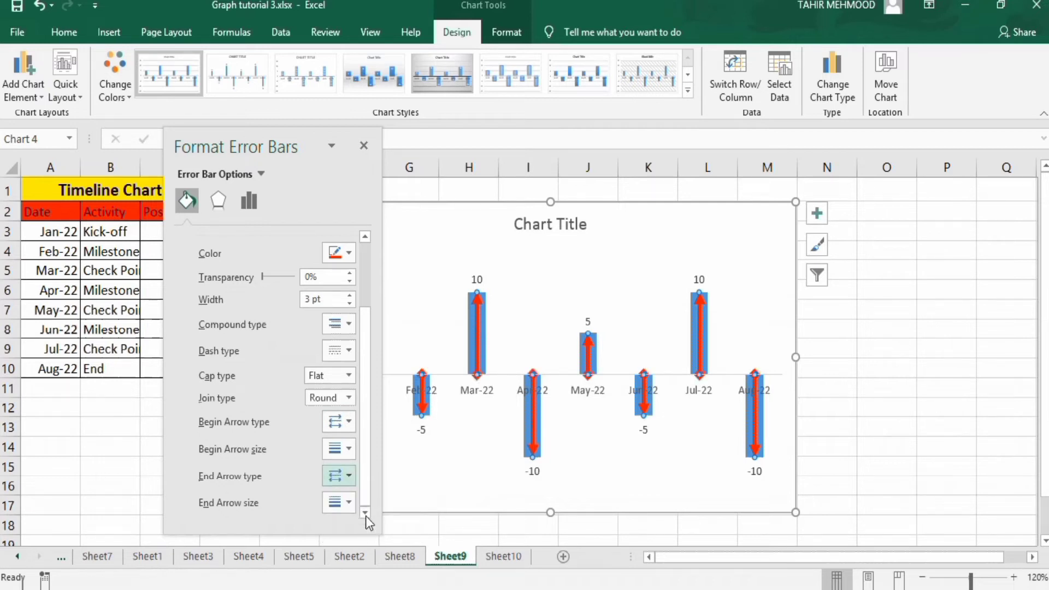
# Step: Set the column series to No fill and No line, then close the formatting pane
pyautogui.click(485, 322)
pyautogui.click(478, 289)
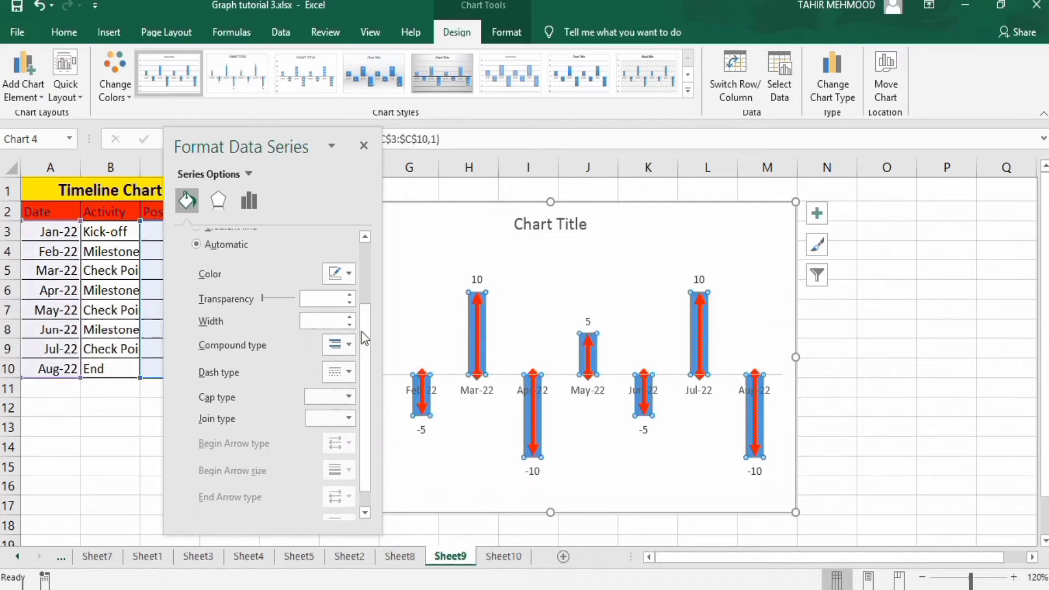
pyautogui.moveTo(362, 330); pyautogui.dragTo(369, 262)
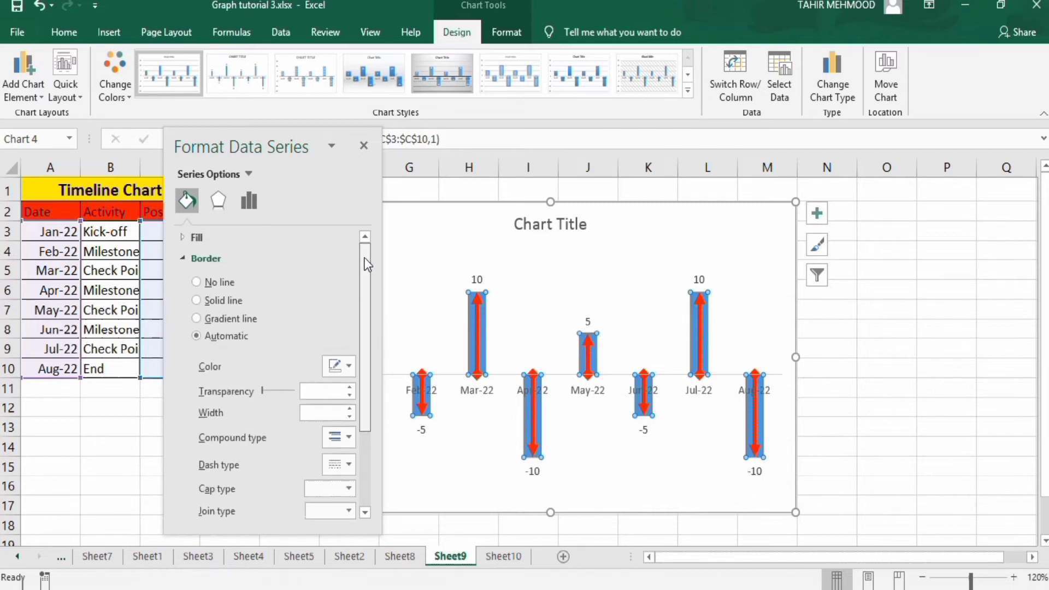
pyautogui.click(237, 237)
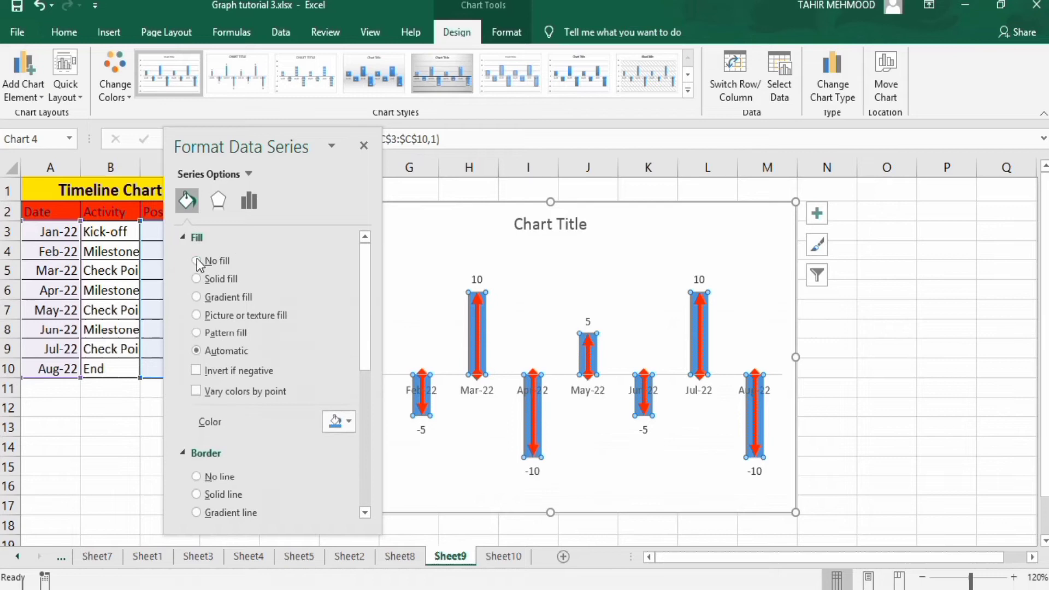
pyautogui.click(198, 261)
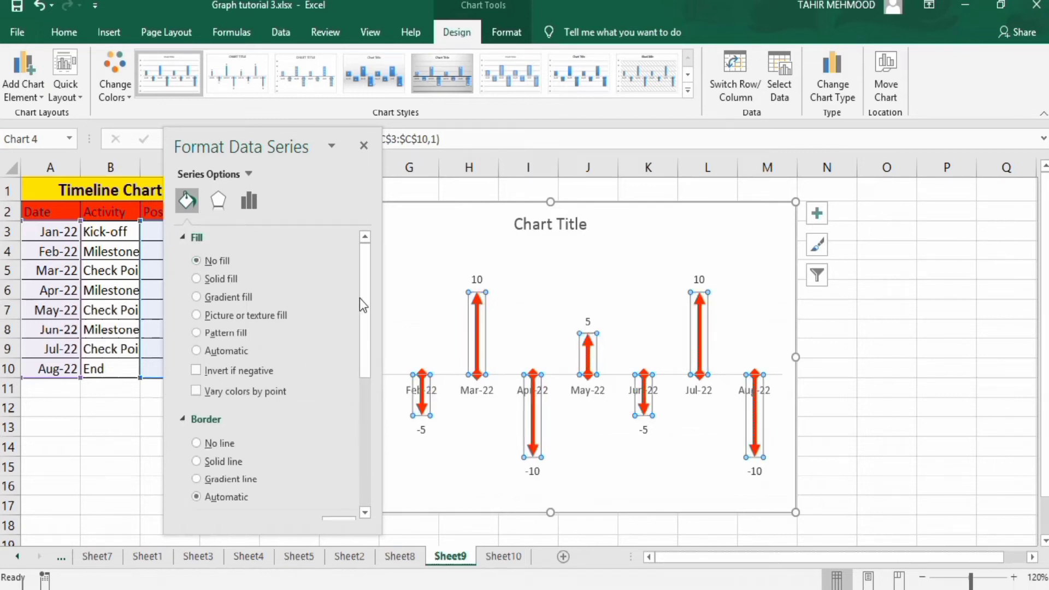
pyautogui.scroll(-2, 365, 327)
pyautogui.scroll(-2, 366, 327)
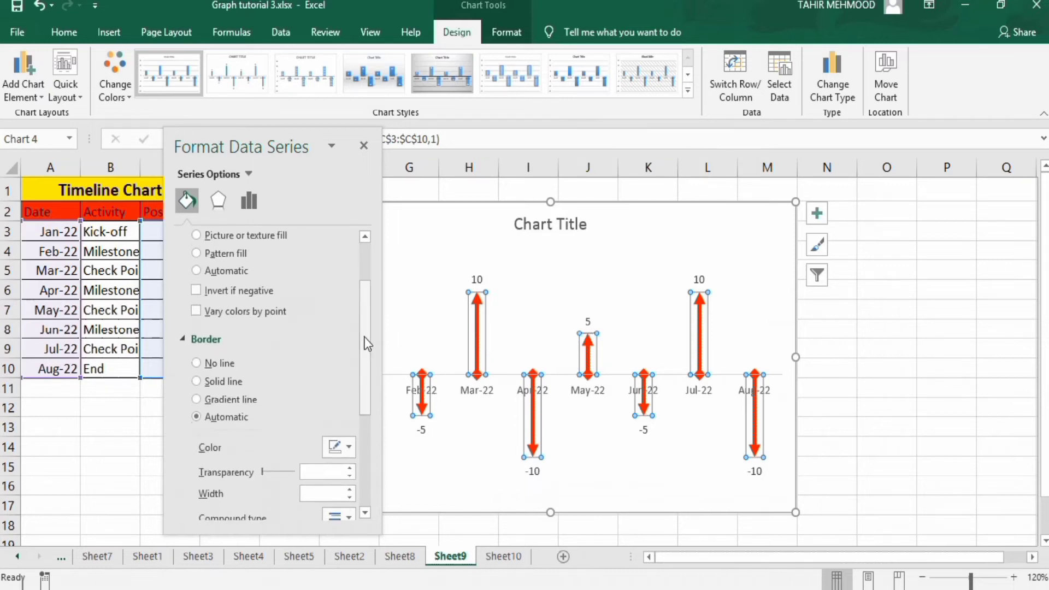
pyautogui.click(198, 362)
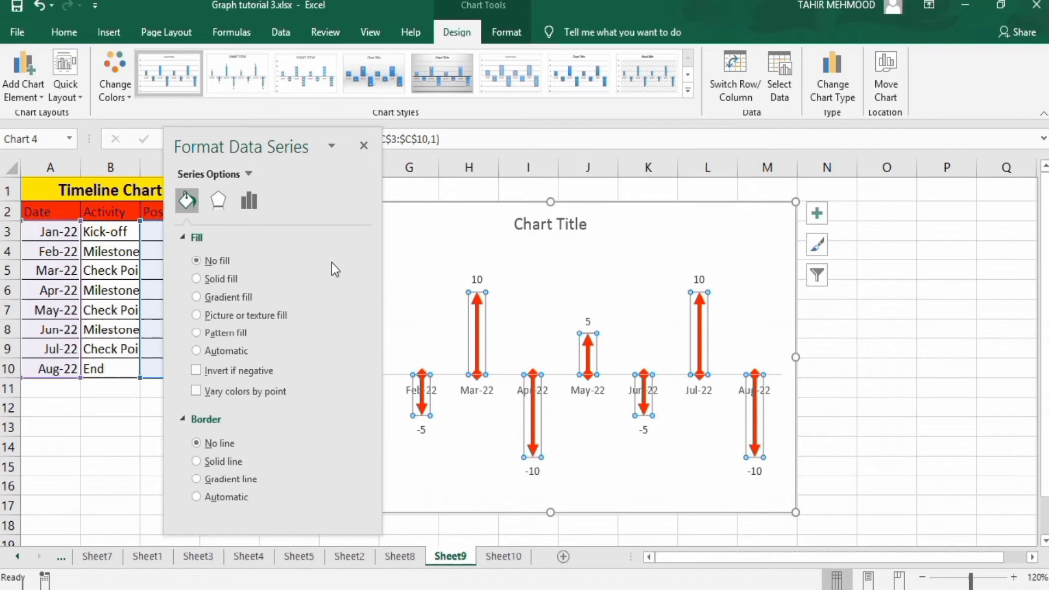
pyautogui.click(364, 146)
pyautogui.click(279, 407)
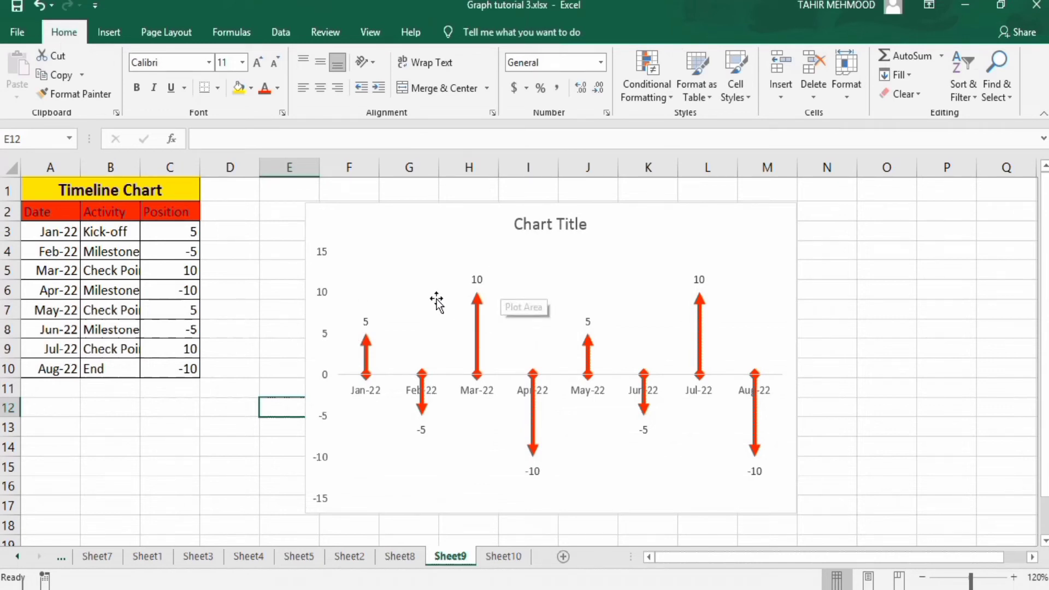
# Step: Delete the vertical value axis, then select all the data labels
pyautogui.click(323, 255)
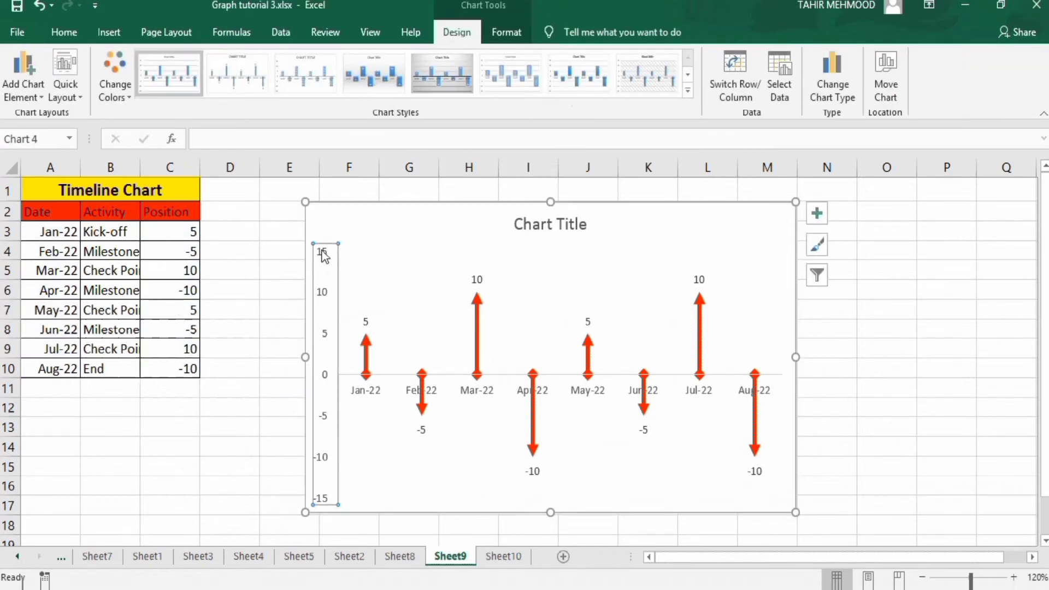
pyautogui.press('Delete')
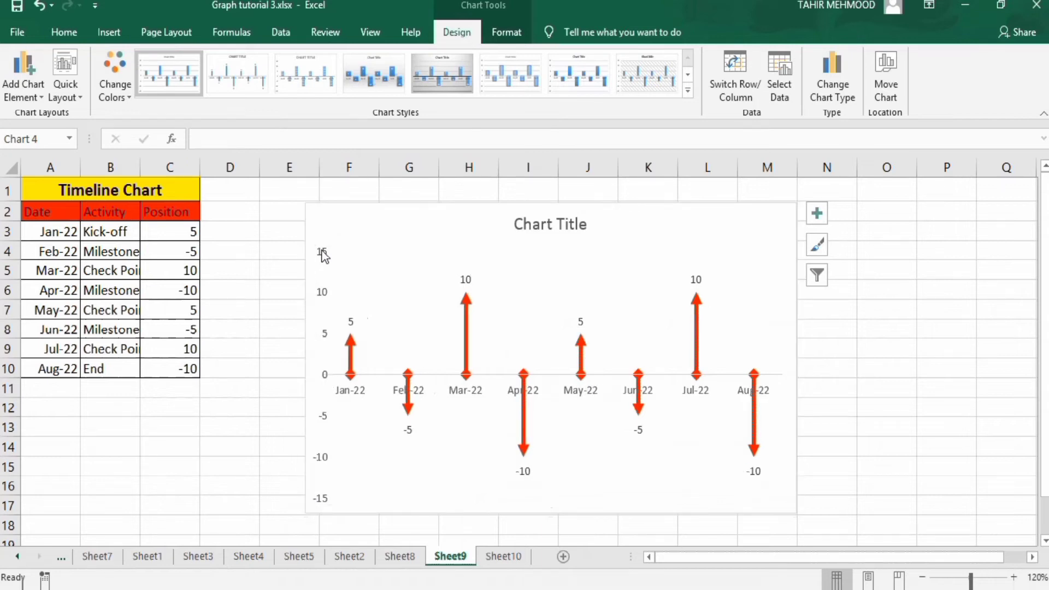
pyautogui.click(462, 279)
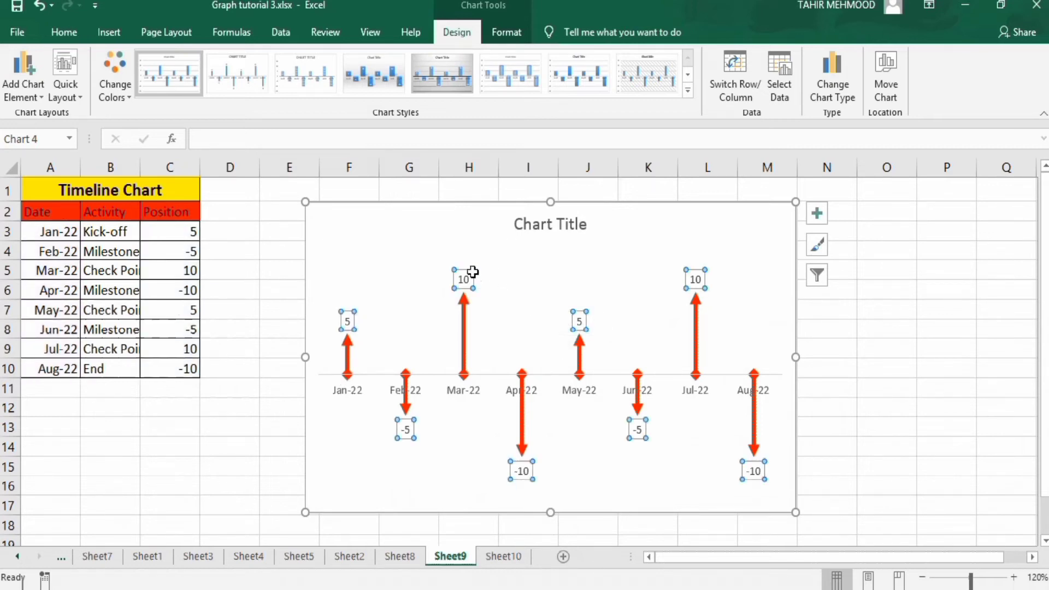
# Step: Open the Format Data Labels pane for the arrows' value labels
pyautogui.rightClick(467, 277)
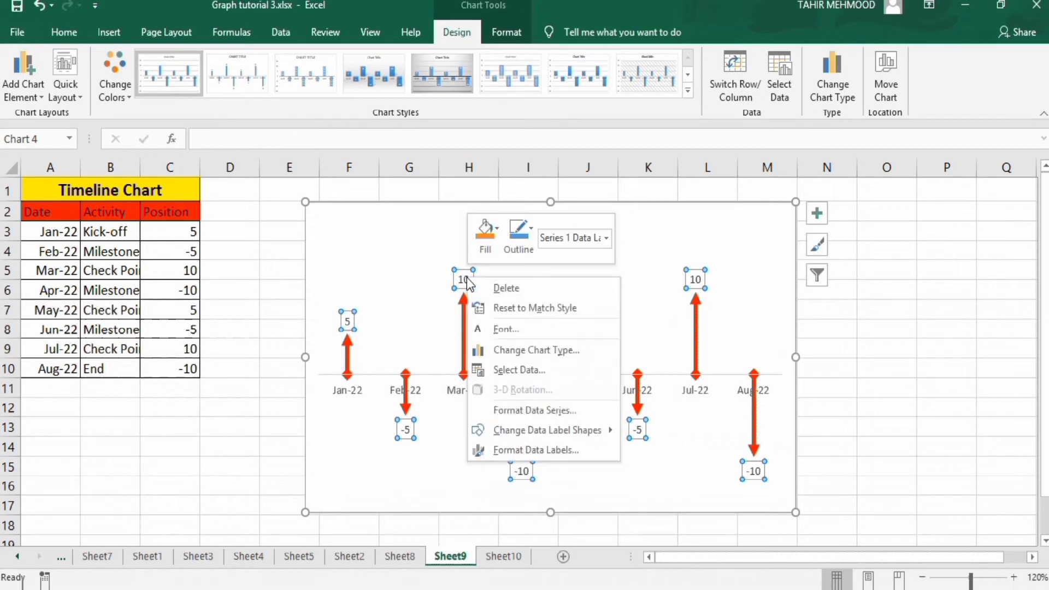
pyautogui.click(533, 451)
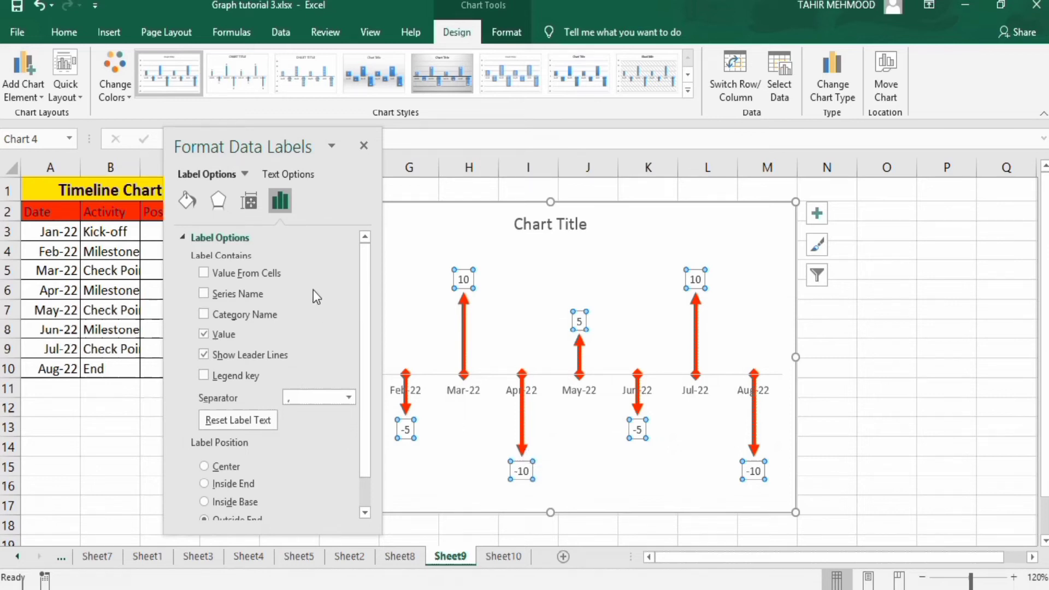
# Step: Label the arrows with the Activity names from B3:B10 and turn off the Value labels
pyautogui.click(205, 274)
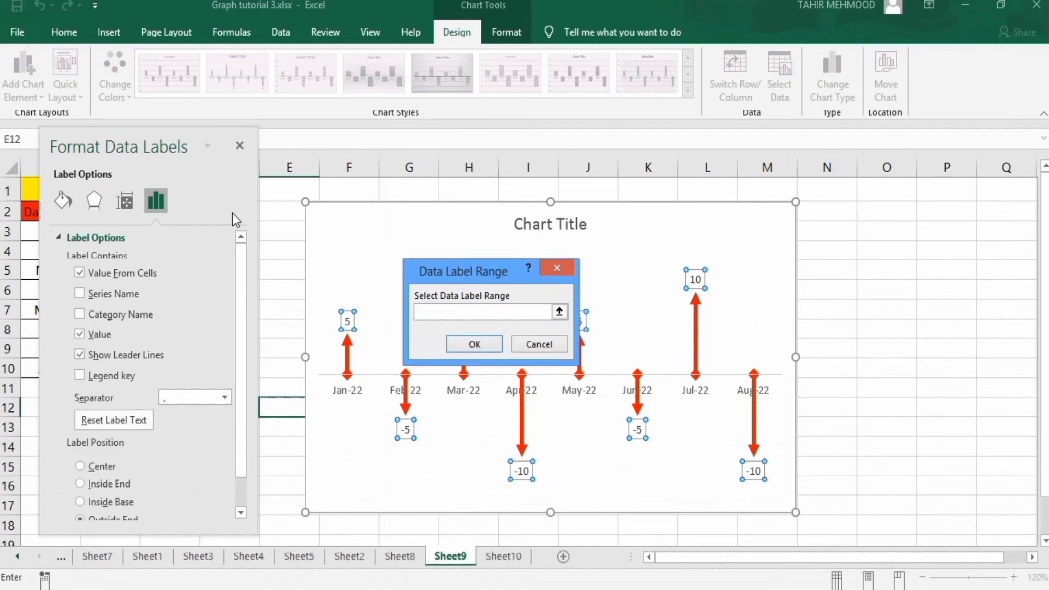
pyautogui.click(213, 180)
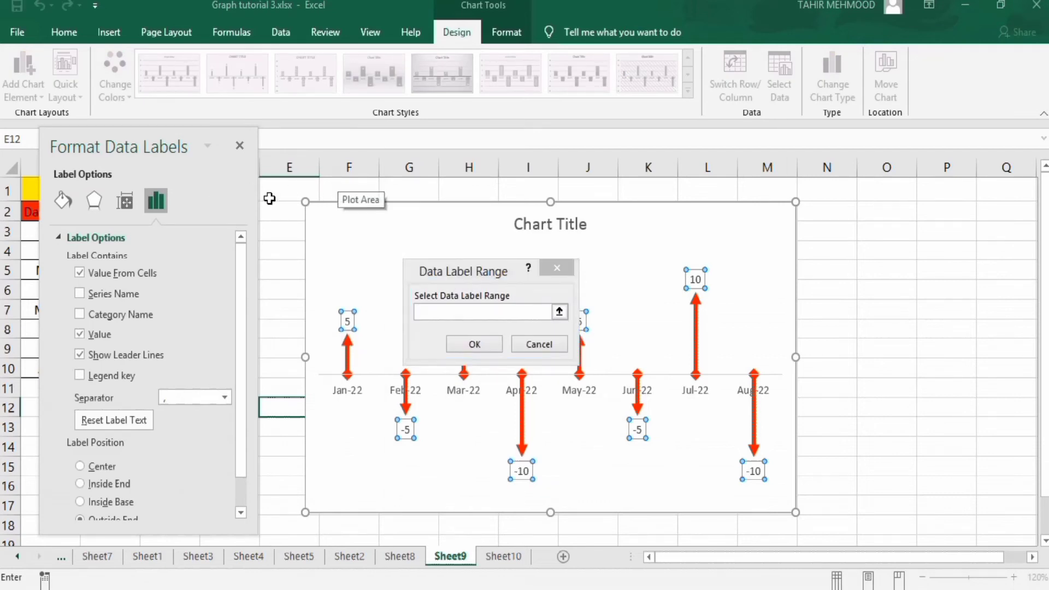
pyautogui.moveTo(181, 149); pyautogui.dragTo(890, 200)
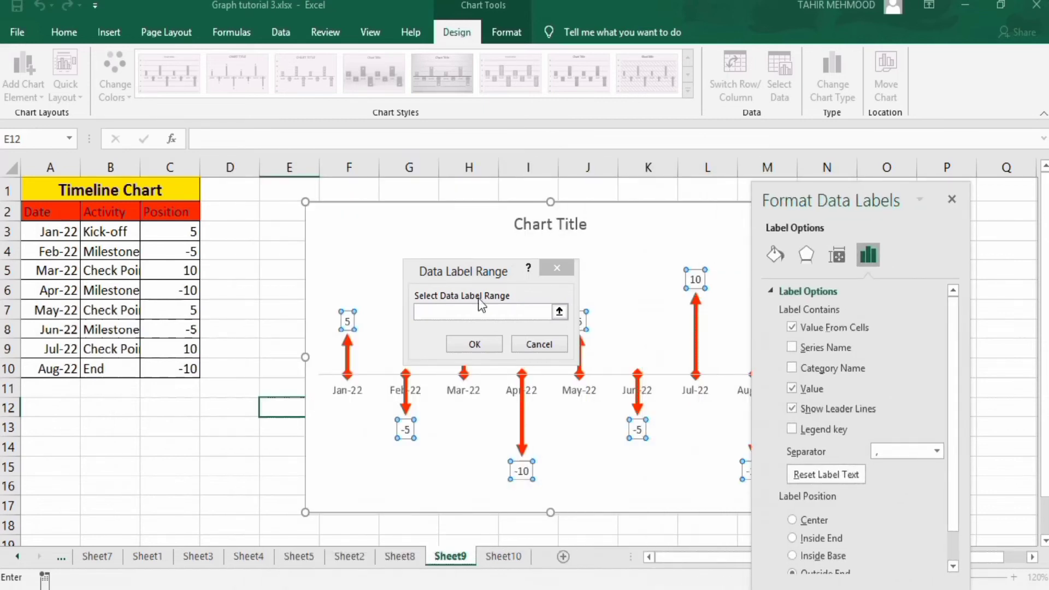
pyautogui.click(115, 228)
pyautogui.moveTo(115, 228); pyautogui.dragTo(113, 367)
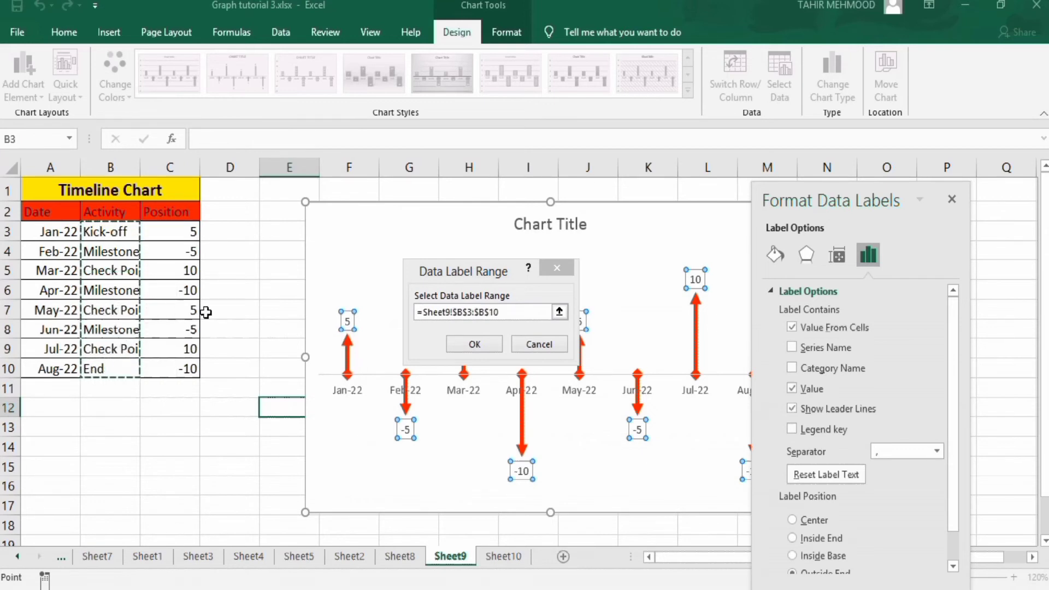
pyautogui.click(489, 343)
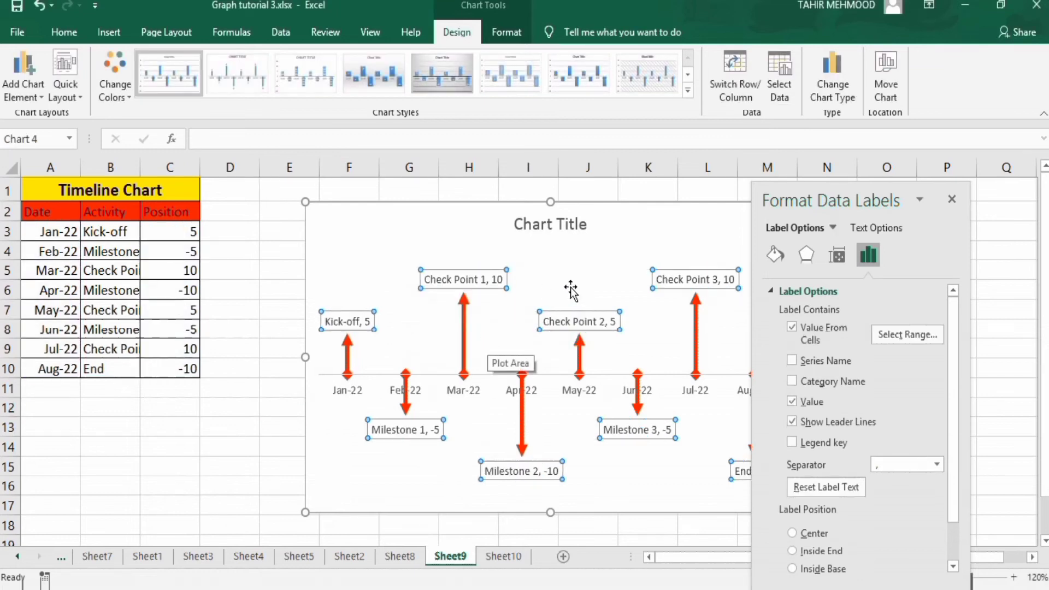
pyautogui.click(792, 402)
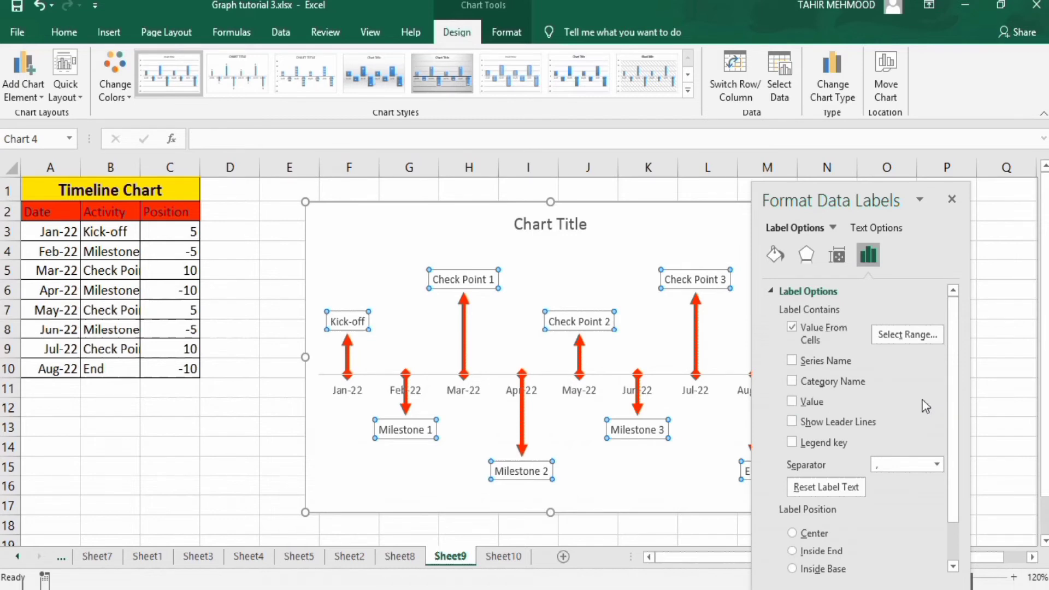
pyautogui.click(1006, 324)
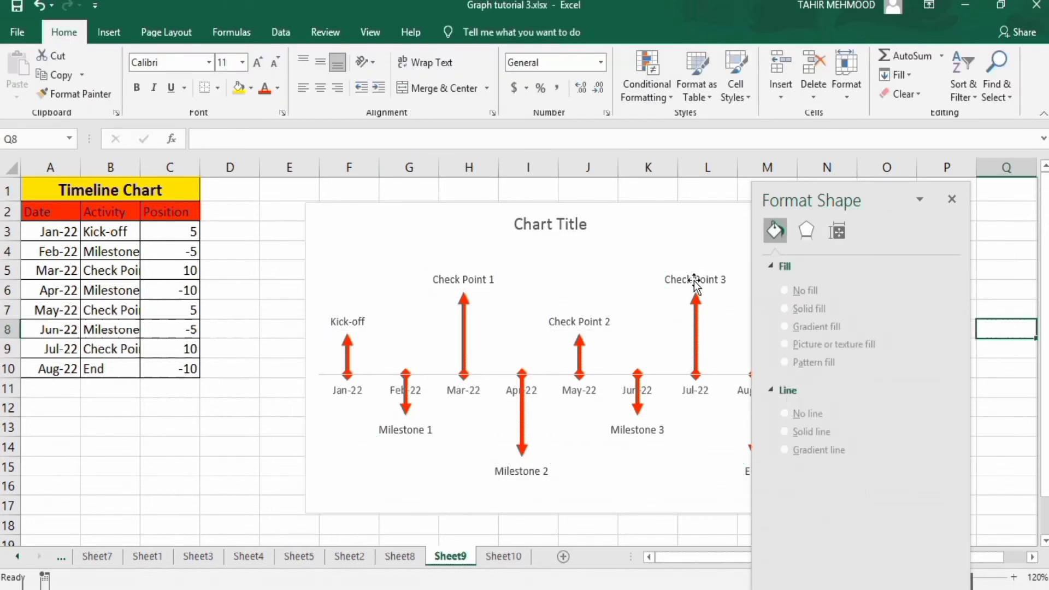
# Step: Link the chart title to cell A1 so it reads 'Timeline Chart'
pyautogui.click(952, 199)
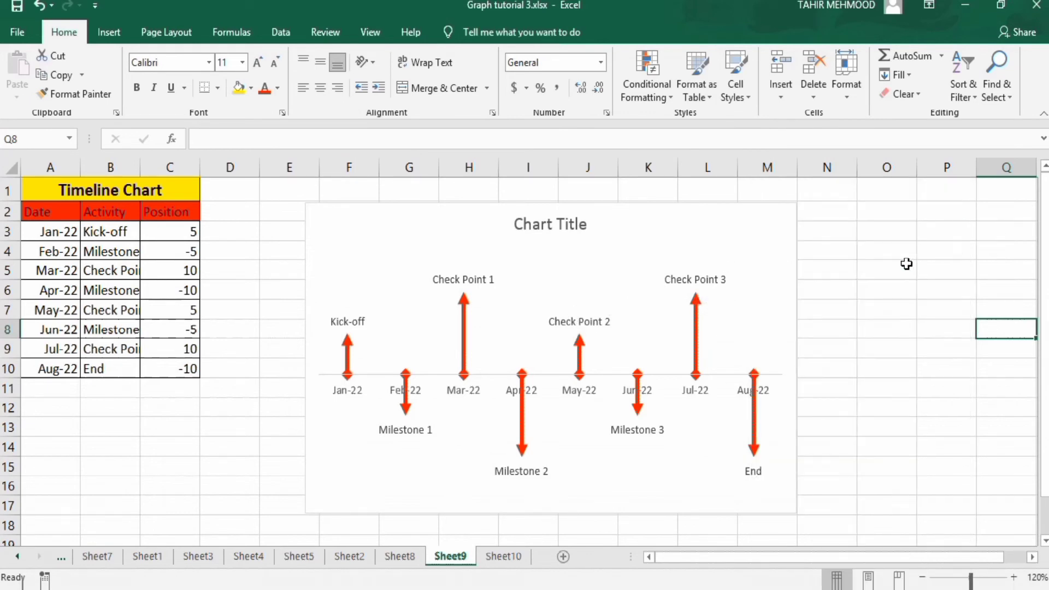
pyautogui.click(556, 225)
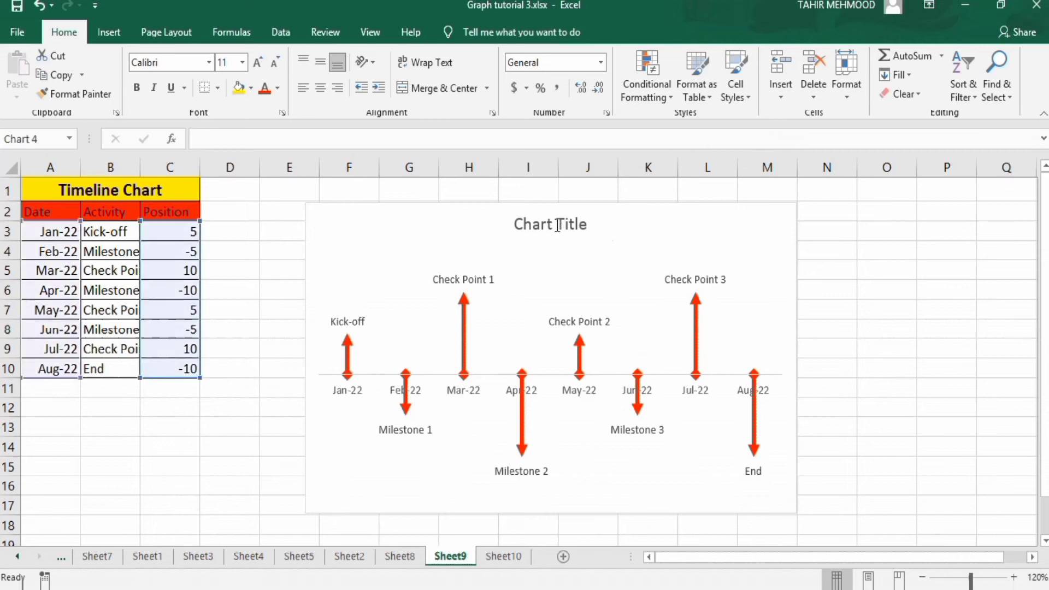
pyautogui.click(219, 139)
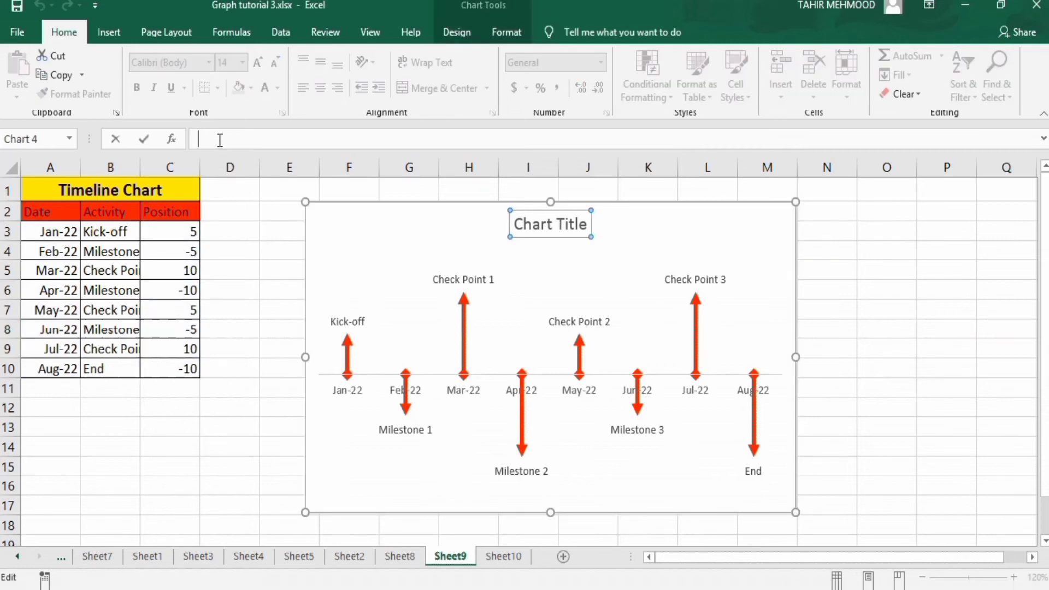
pyautogui.write('=')
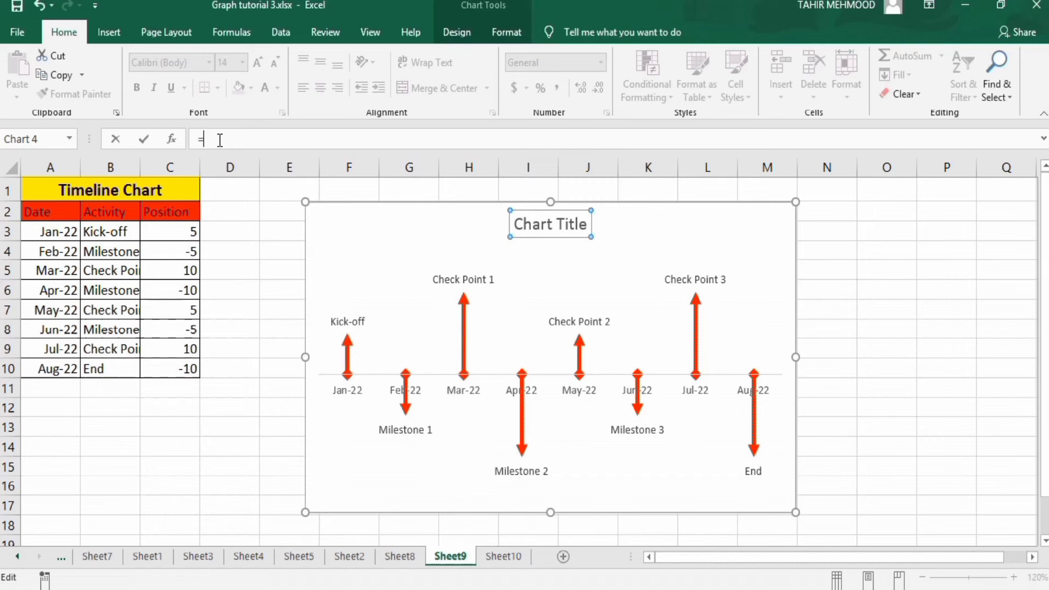
pyautogui.click(137, 189)
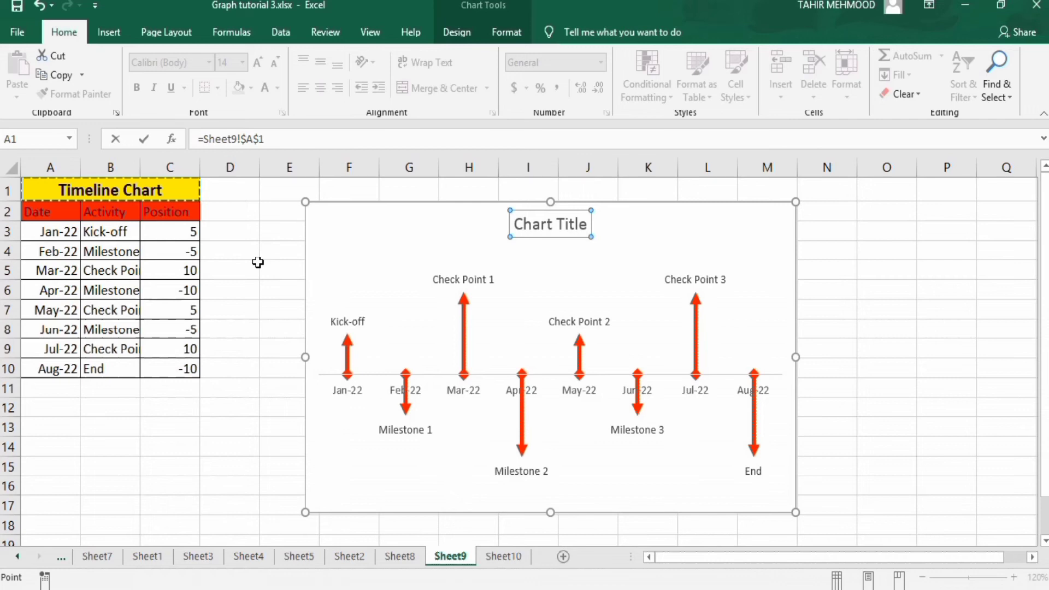
pyautogui.press('Return')
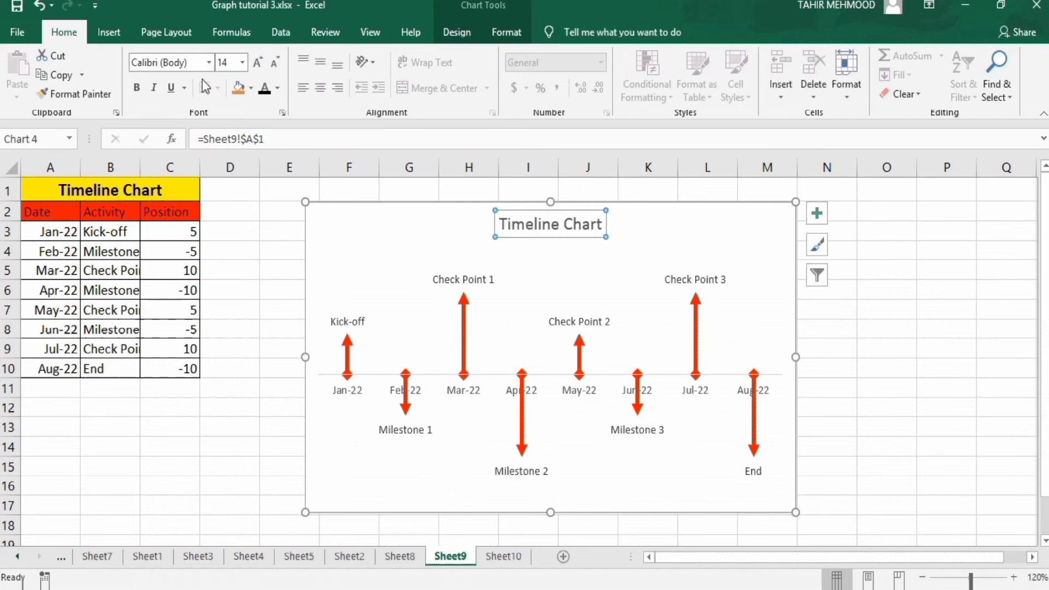
# Step: Format the chart title as bold, black, 20-point text
pyautogui.click(242, 62)
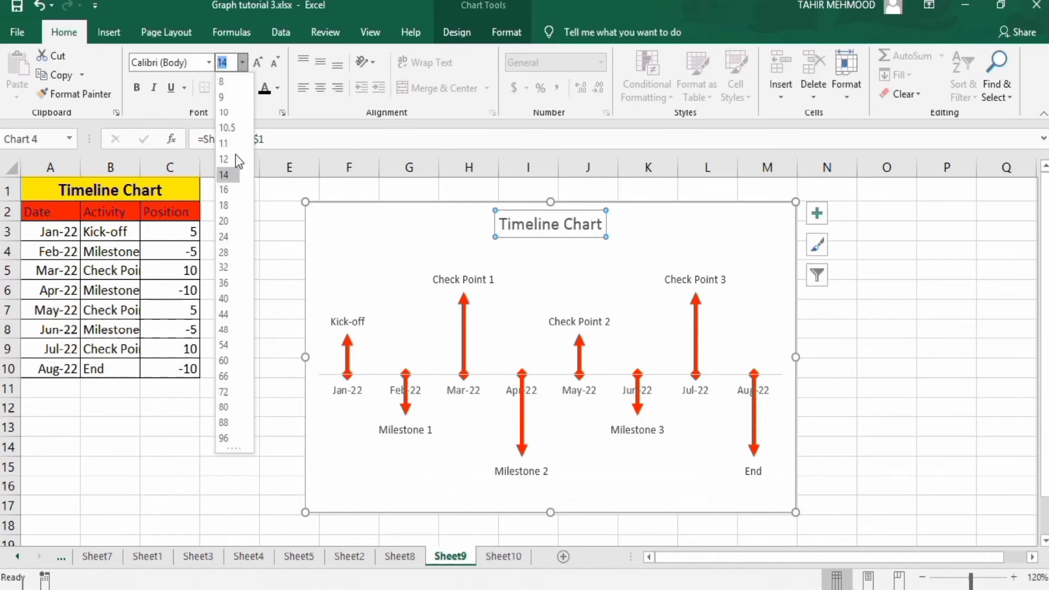
pyautogui.click(225, 220)
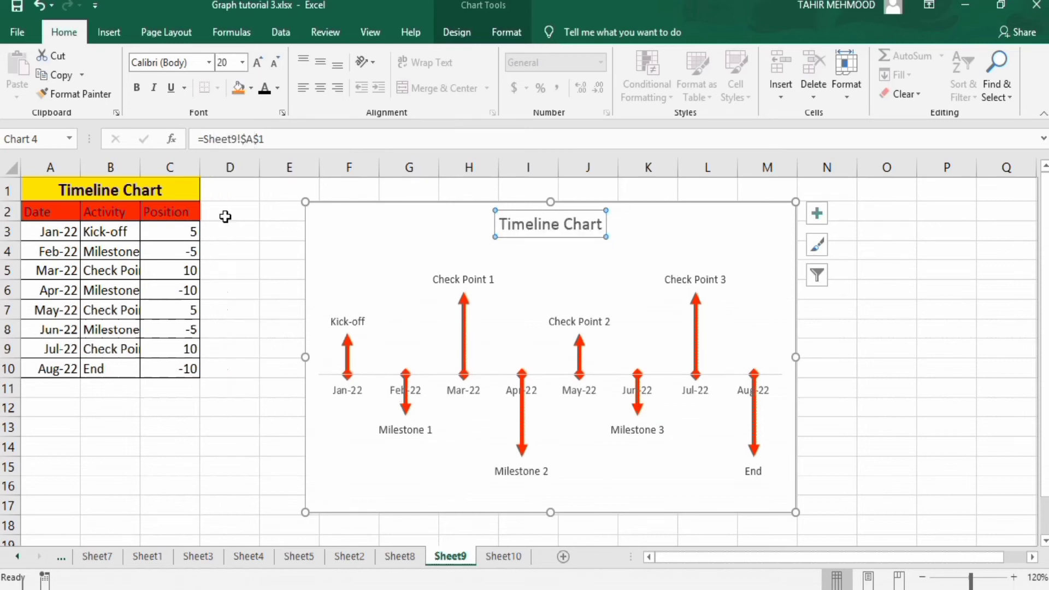
pyautogui.click(138, 90)
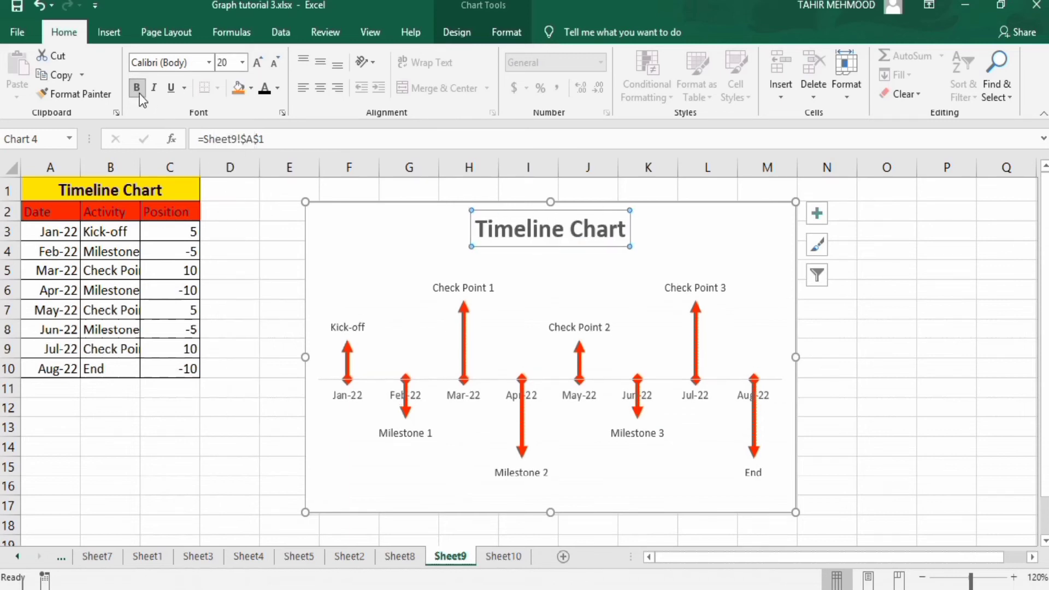
pyautogui.click(279, 91)
pyautogui.click(279, 144)
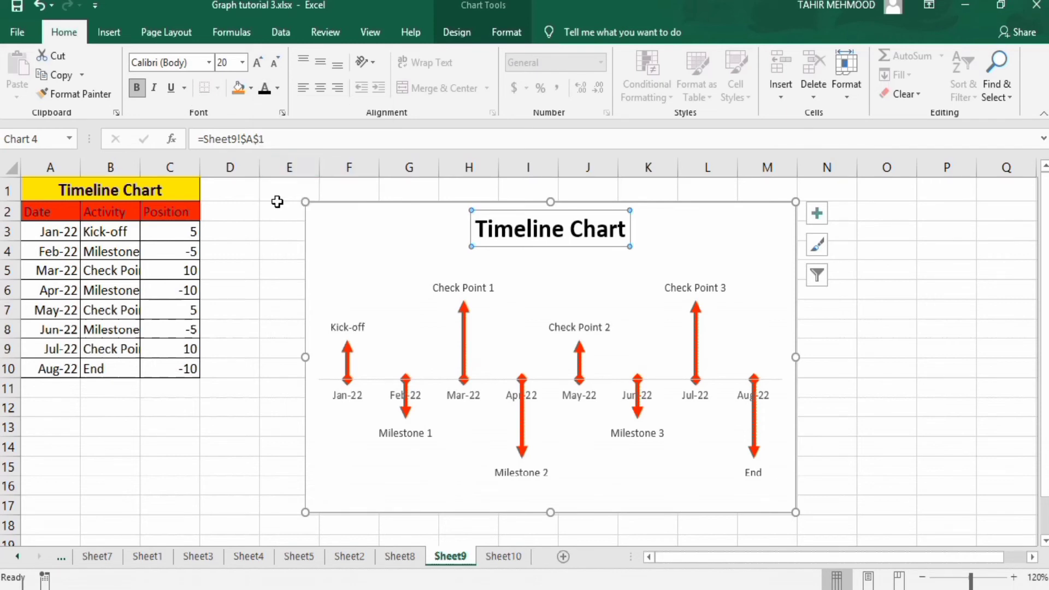
pyautogui.click(339, 391)
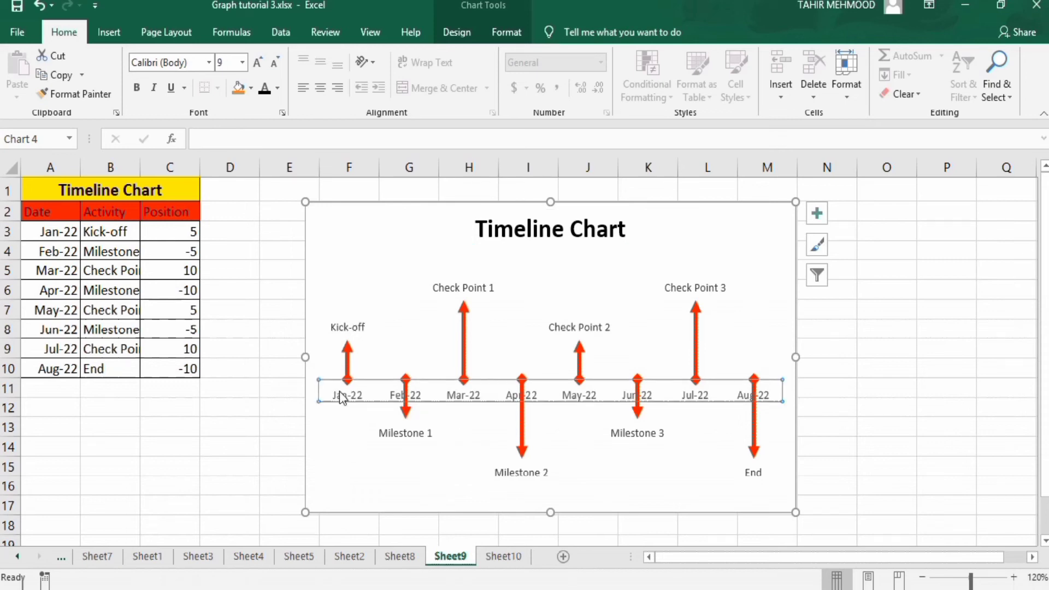
# Step: Set the date axis's major and minor tick marks to Outside
pyautogui.rightClick(339, 391)
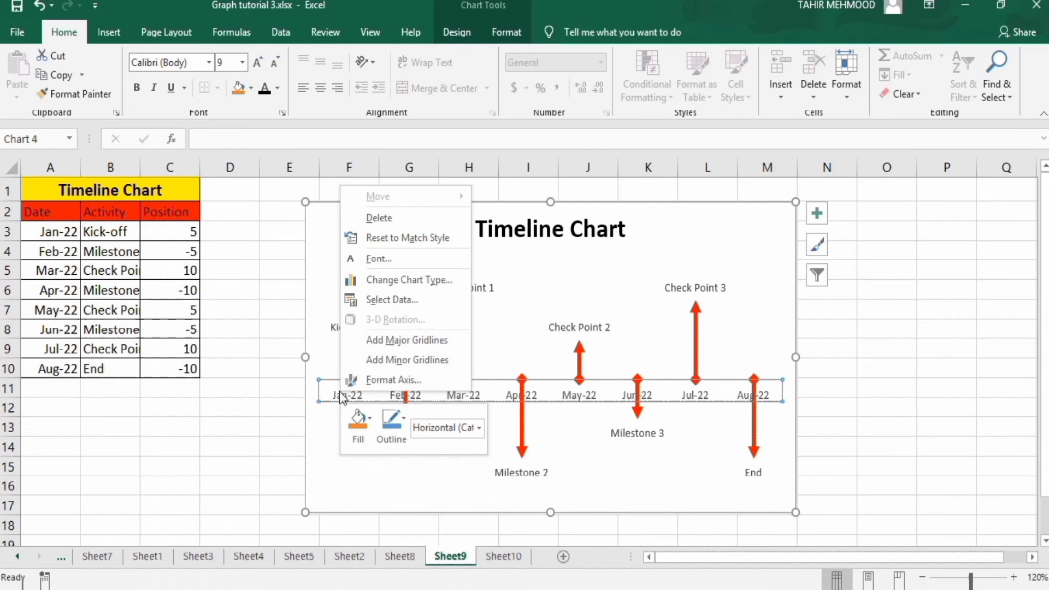
pyautogui.click(384, 382)
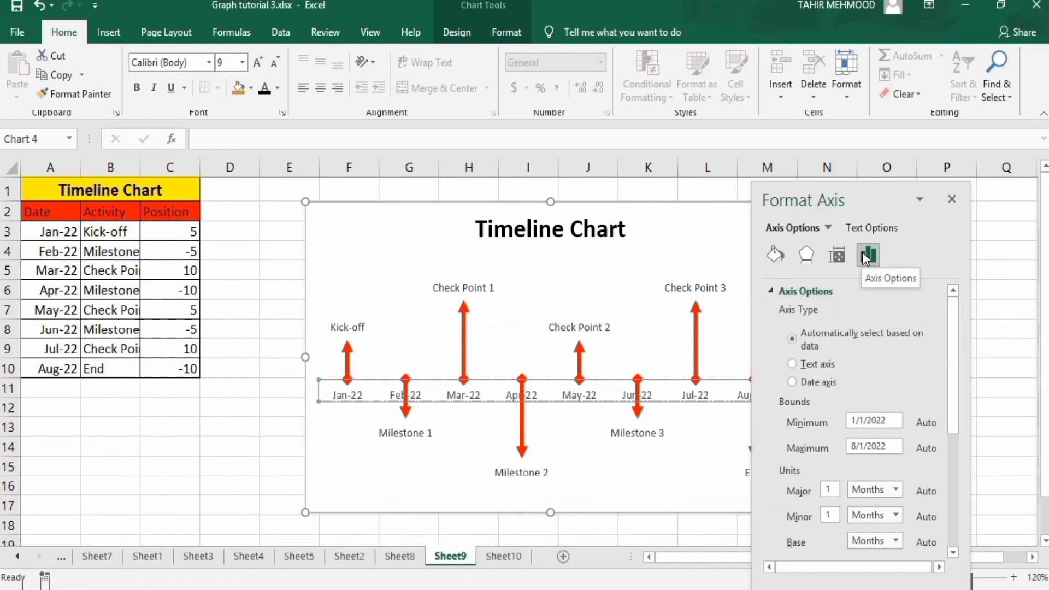
pyautogui.moveTo(954, 349); pyautogui.dragTo(958, 499)
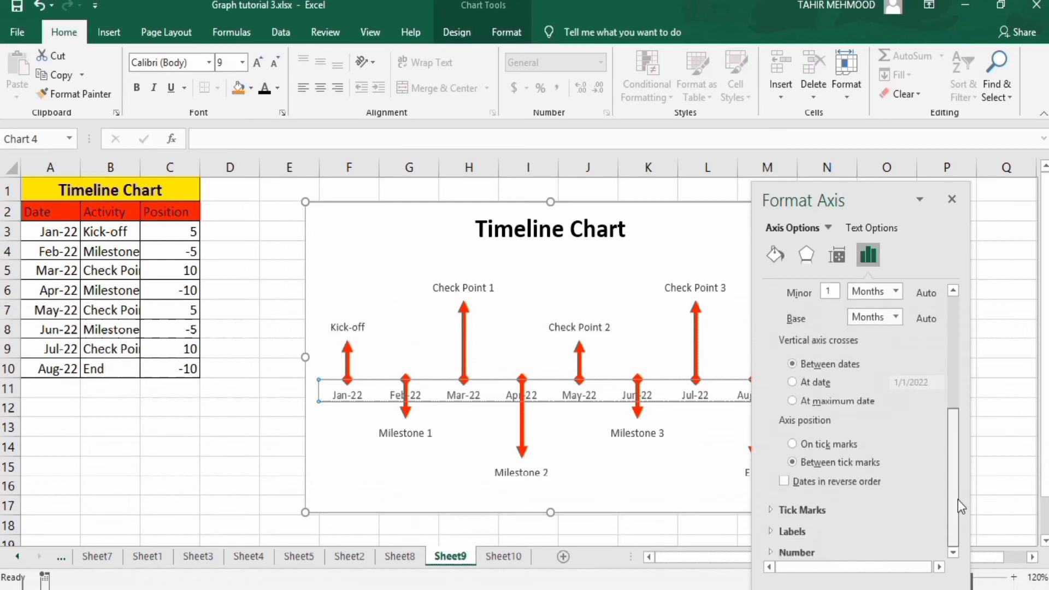
pyautogui.click(849, 507)
pyautogui.moveTo(954, 494); pyautogui.dragTo(953, 514)
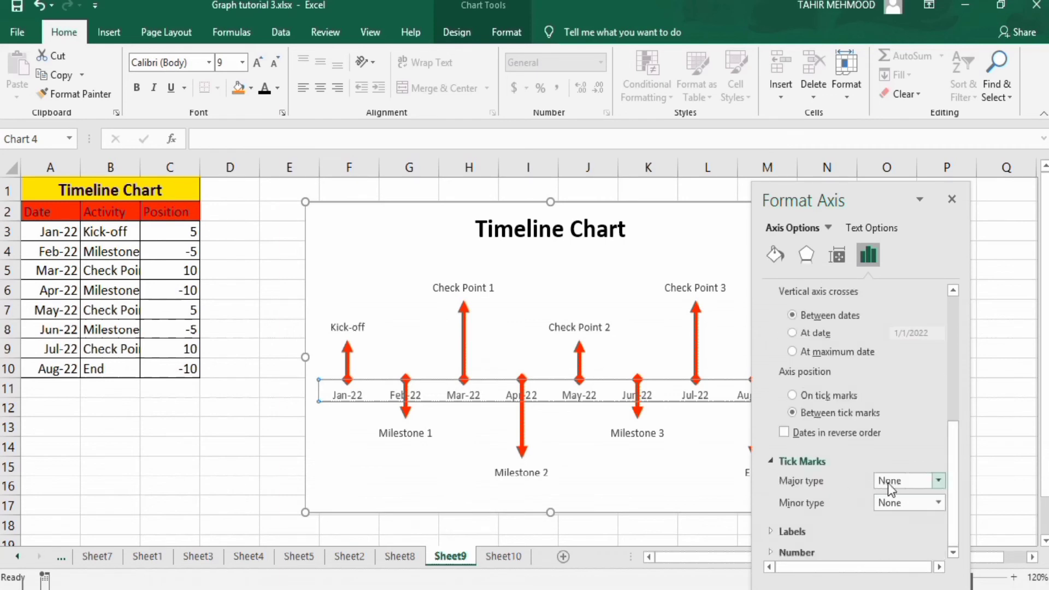
pyautogui.click(940, 480)
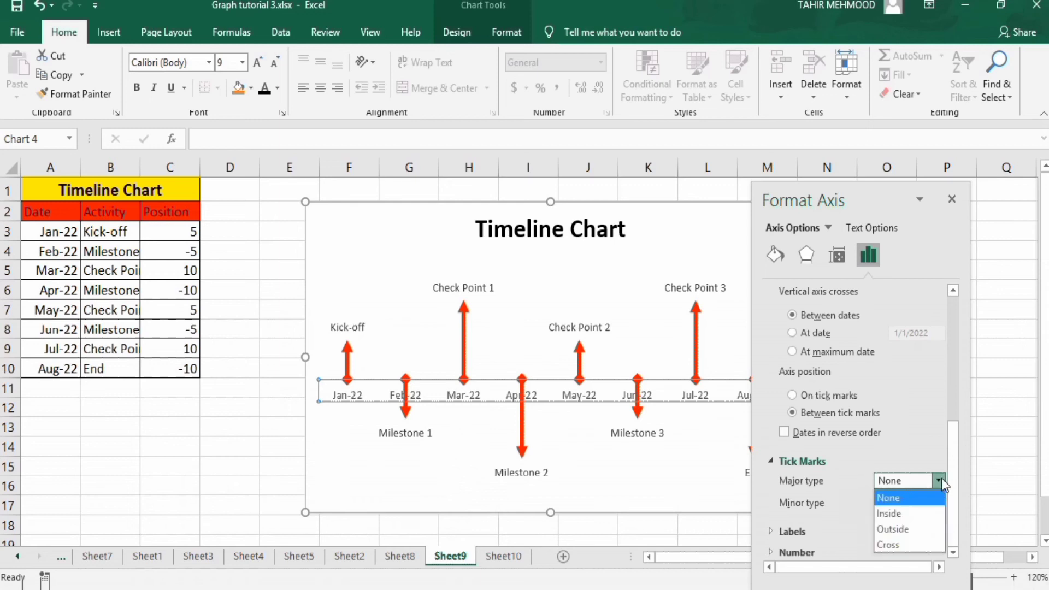
pyautogui.click(926, 529)
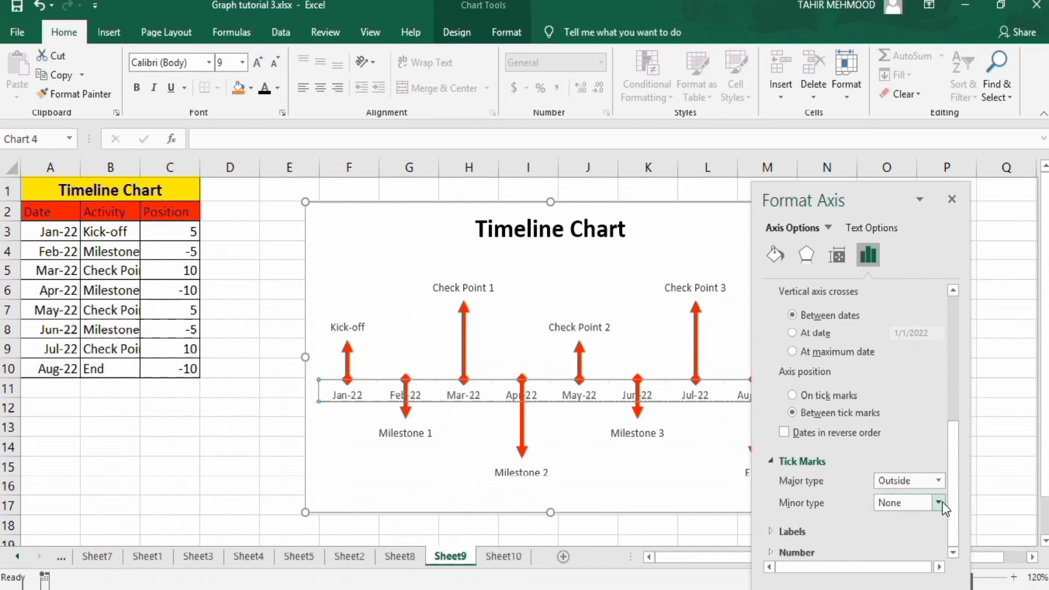
pyautogui.click(940, 504)
pyautogui.click(918, 549)
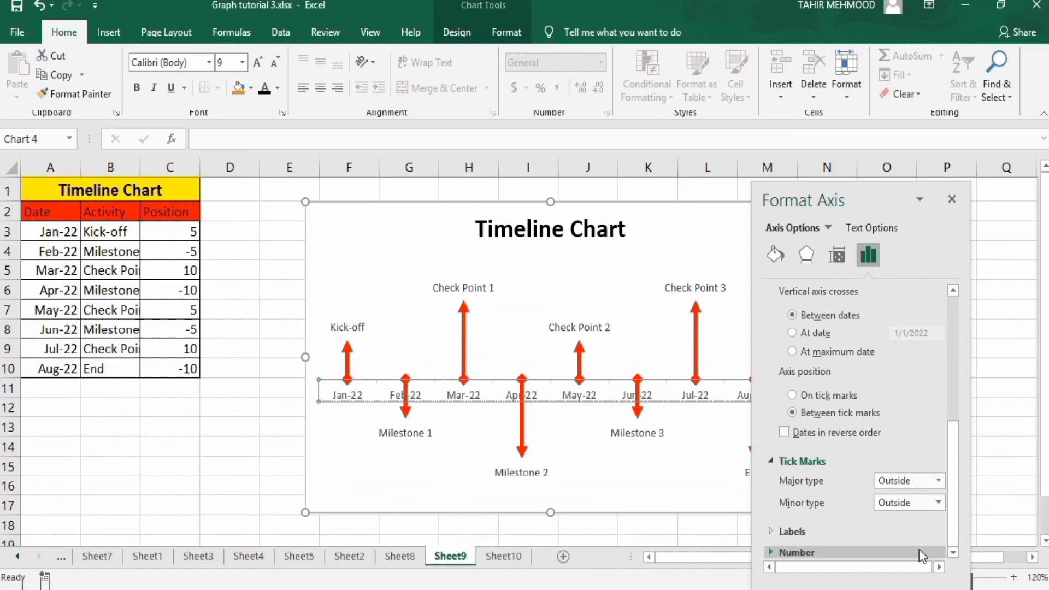
# Step: Make the axis line orange with a 3 pt width
pyautogui.click(779, 253)
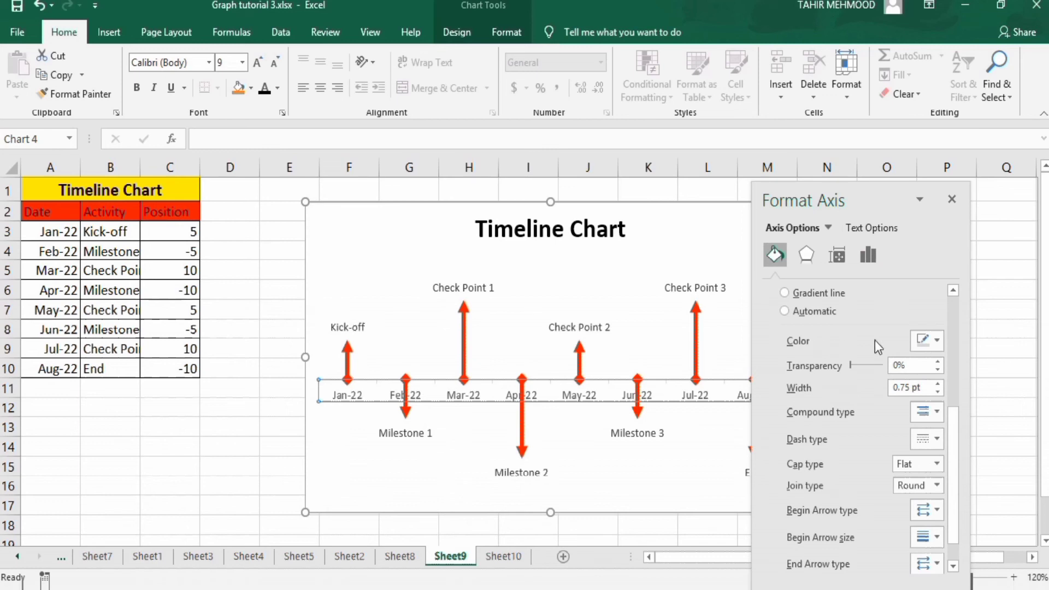
pyautogui.click(938, 341)
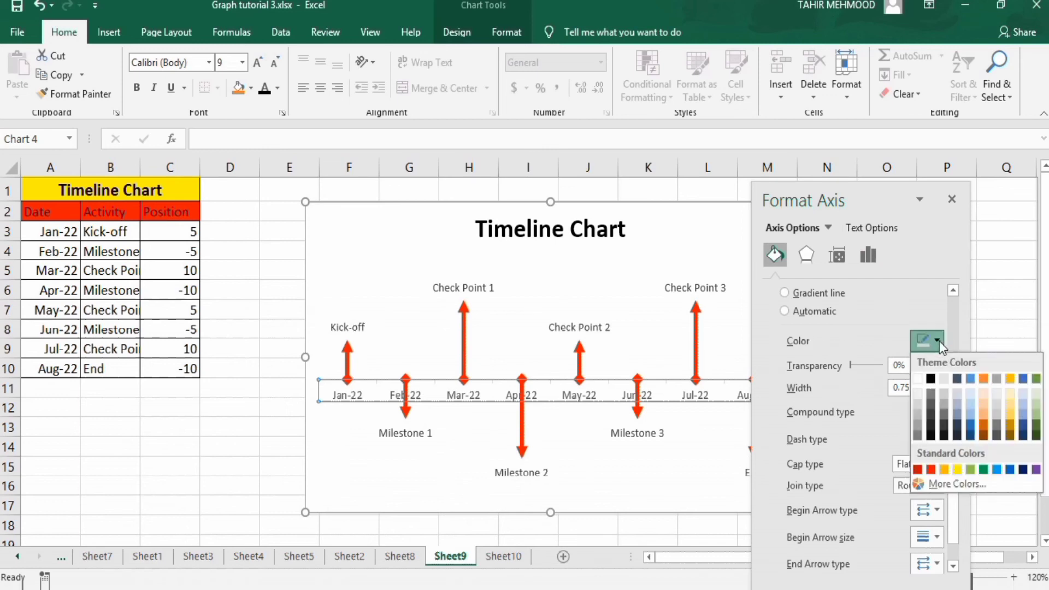
pyautogui.click(931, 470)
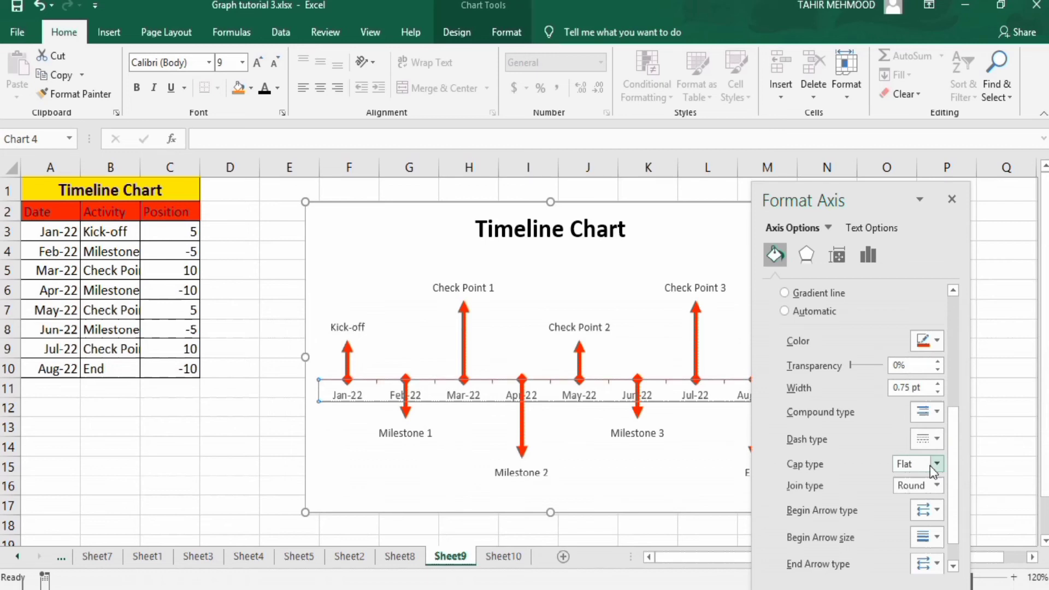
pyautogui.click(939, 383)
pyautogui.click(939, 383)
pyautogui.click(939, 383)
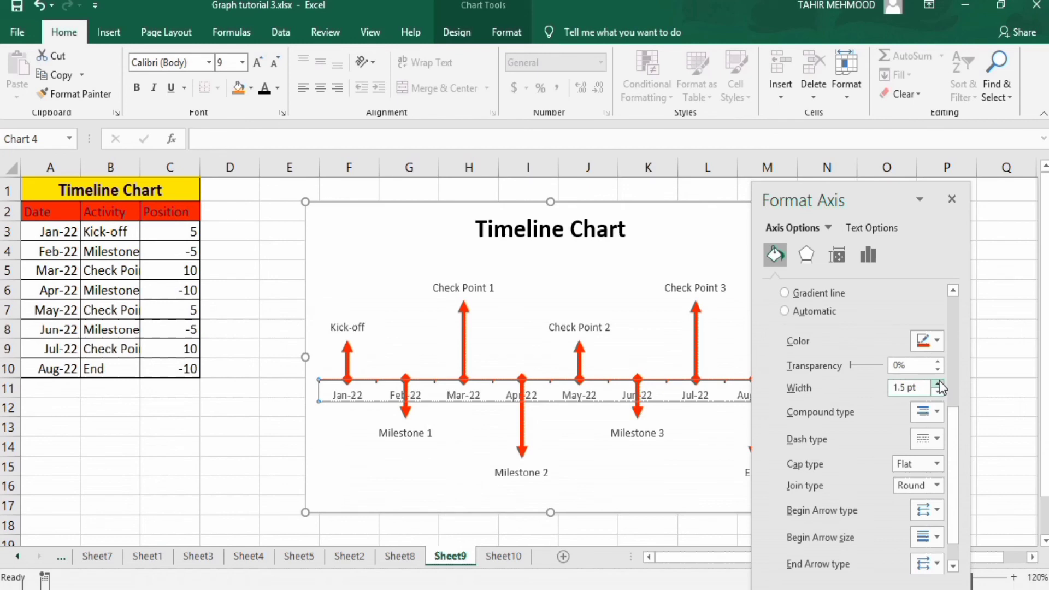
pyautogui.click(939, 383)
pyautogui.click(939, 383)
pyautogui.click(939, 383)
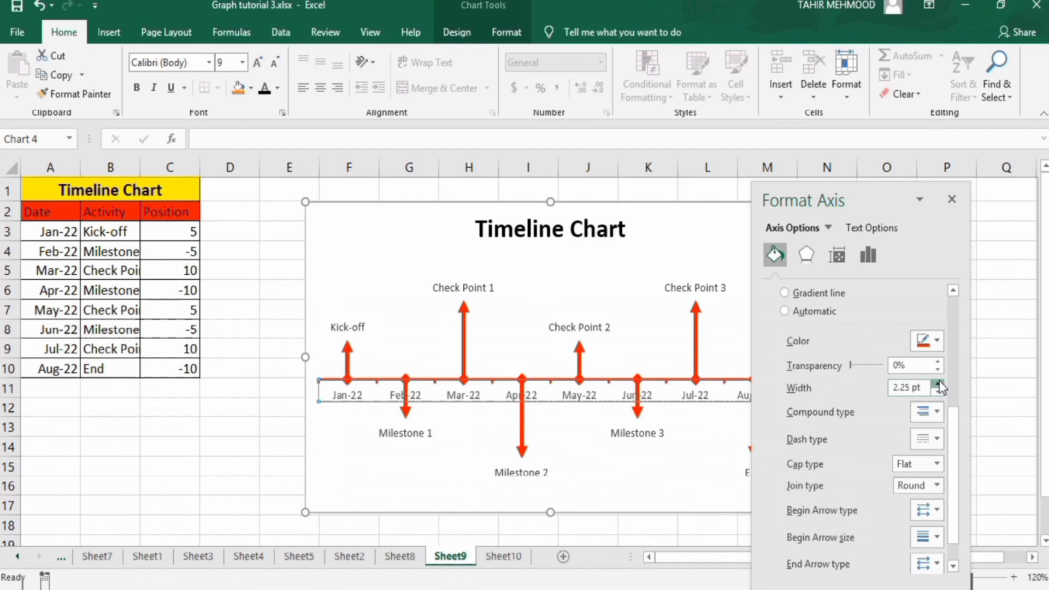
pyautogui.click(939, 383)
pyautogui.click(939, 384)
pyautogui.click(939, 384)
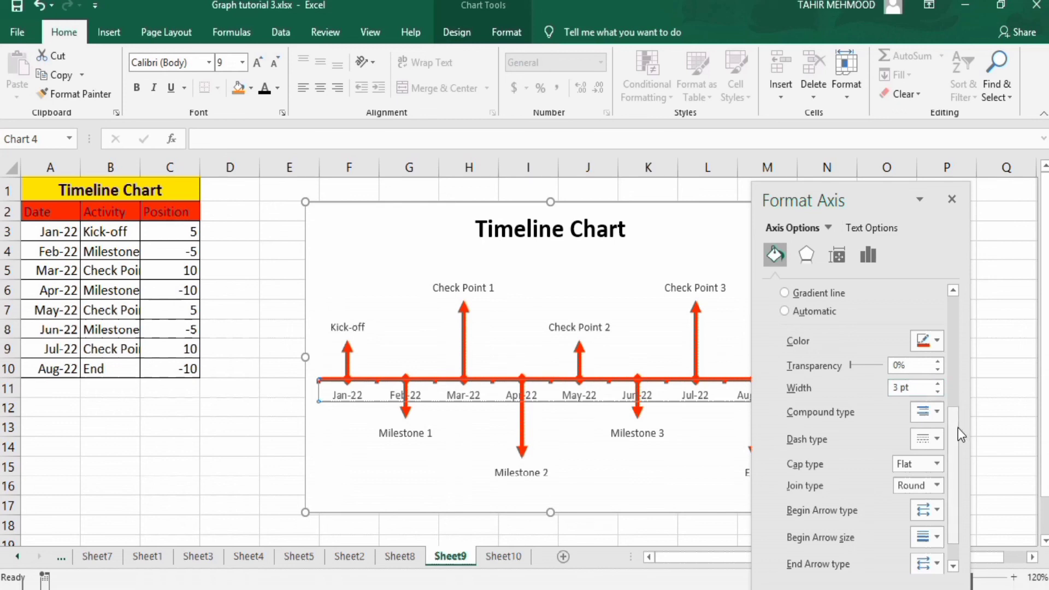
# Step: Add an arrowhead to the end of the axis line
pyautogui.moveTo(956, 430); pyautogui.dragTo(956, 473)
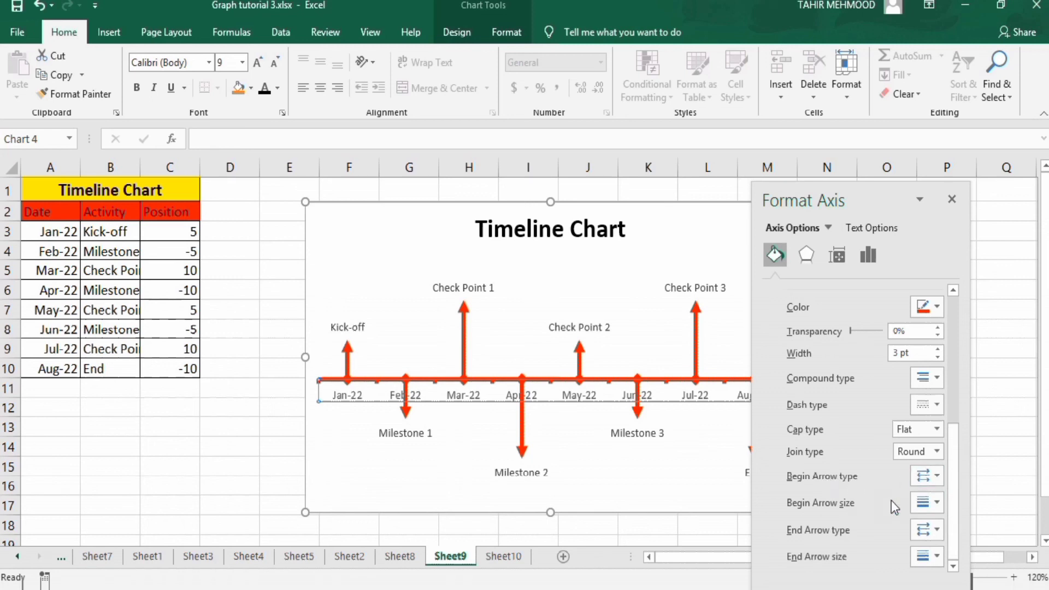
pyautogui.click(936, 476)
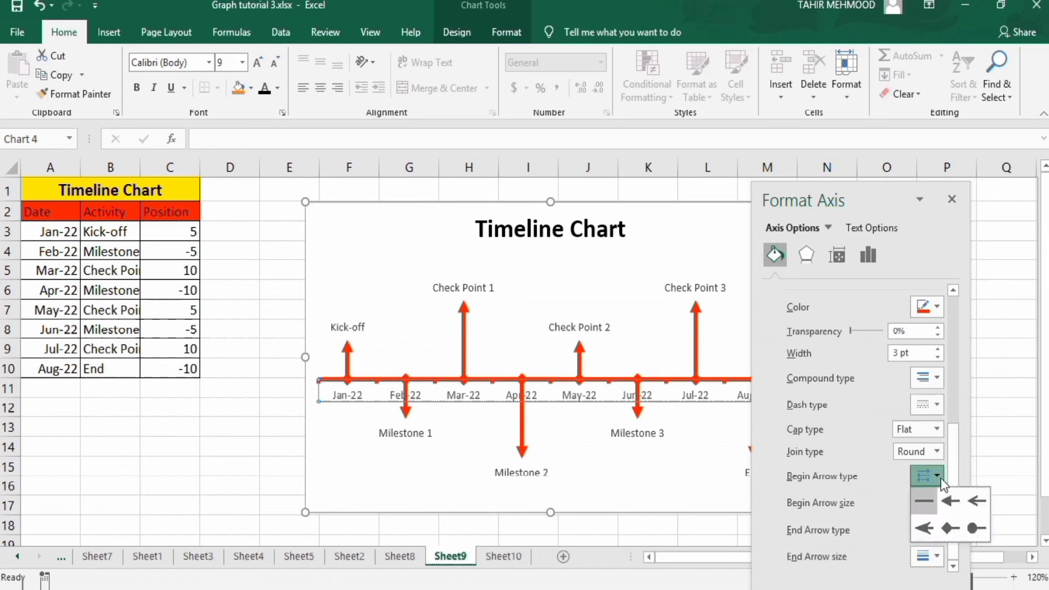
pyautogui.click(940, 477)
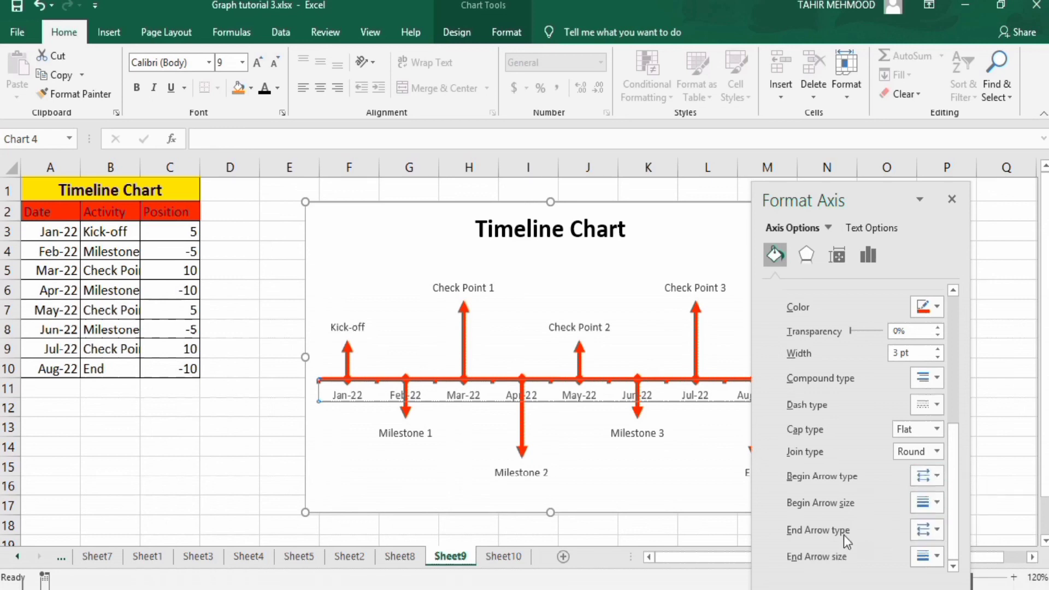
pyautogui.click(936, 531)
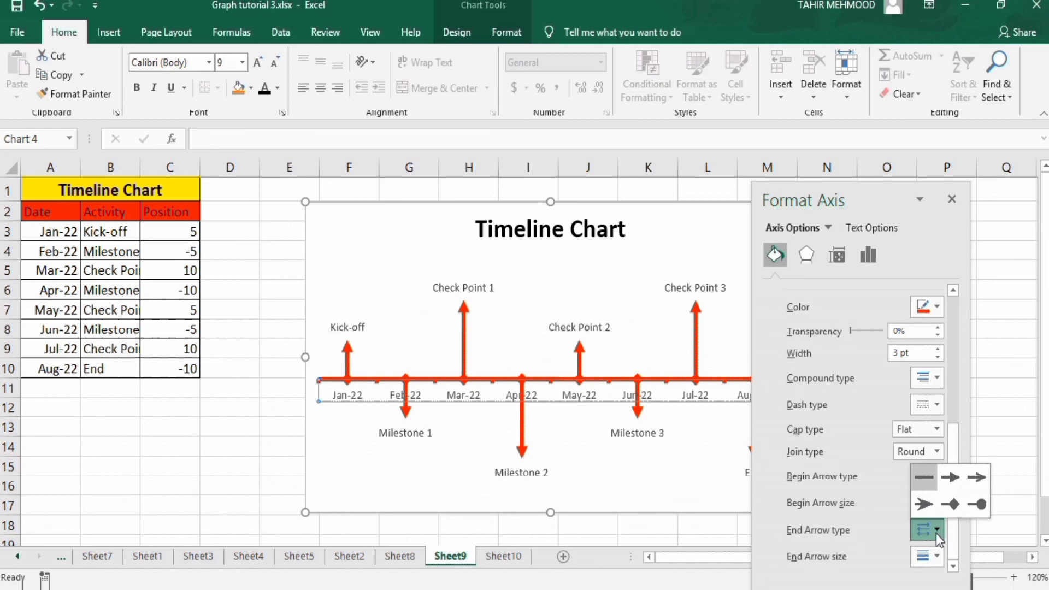
pyautogui.click(951, 477)
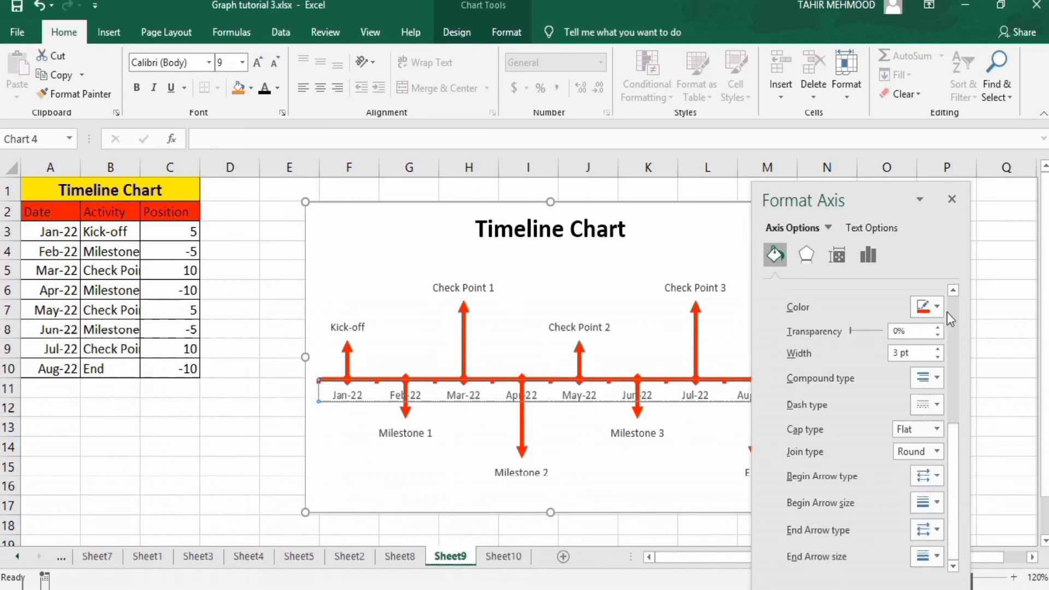
# Step: Make the Jan-22 to Aug-22 axis dates bold, 12 pt and black
pyautogui.click(952, 200)
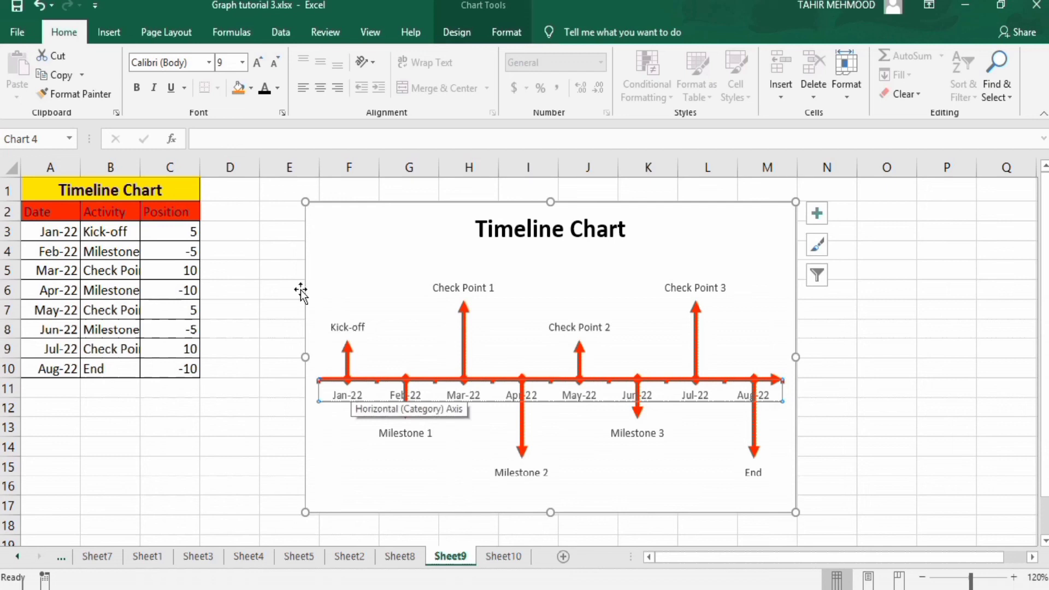
pyautogui.click(135, 88)
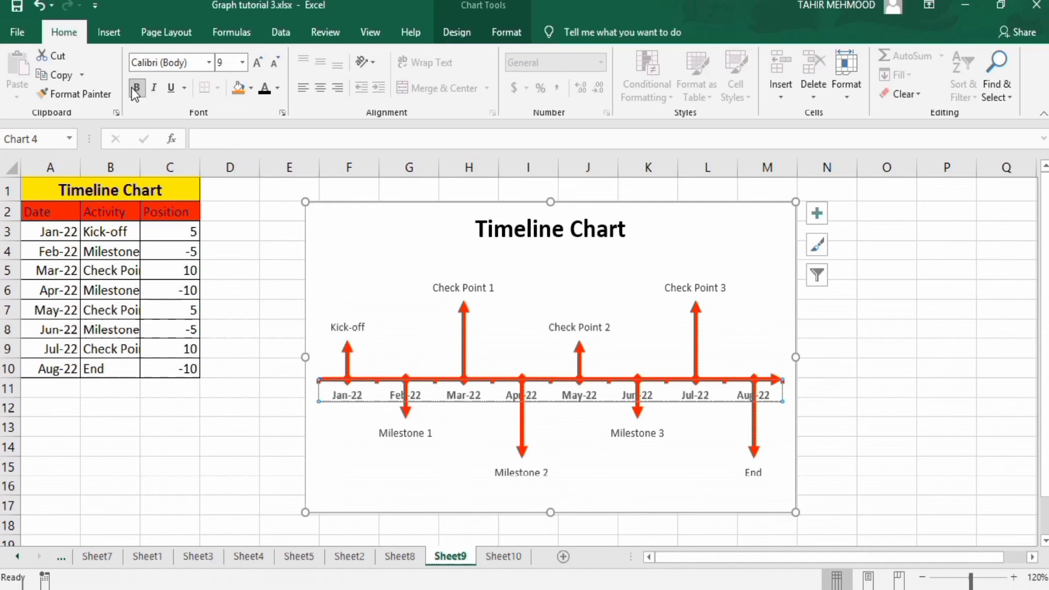
pyautogui.click(242, 63)
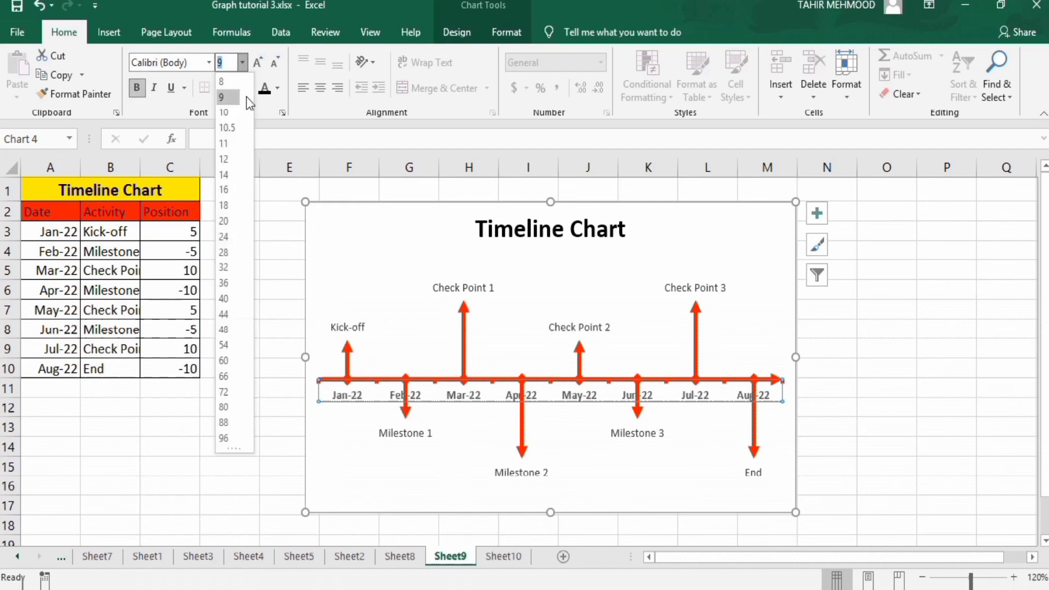
pyautogui.click(231, 160)
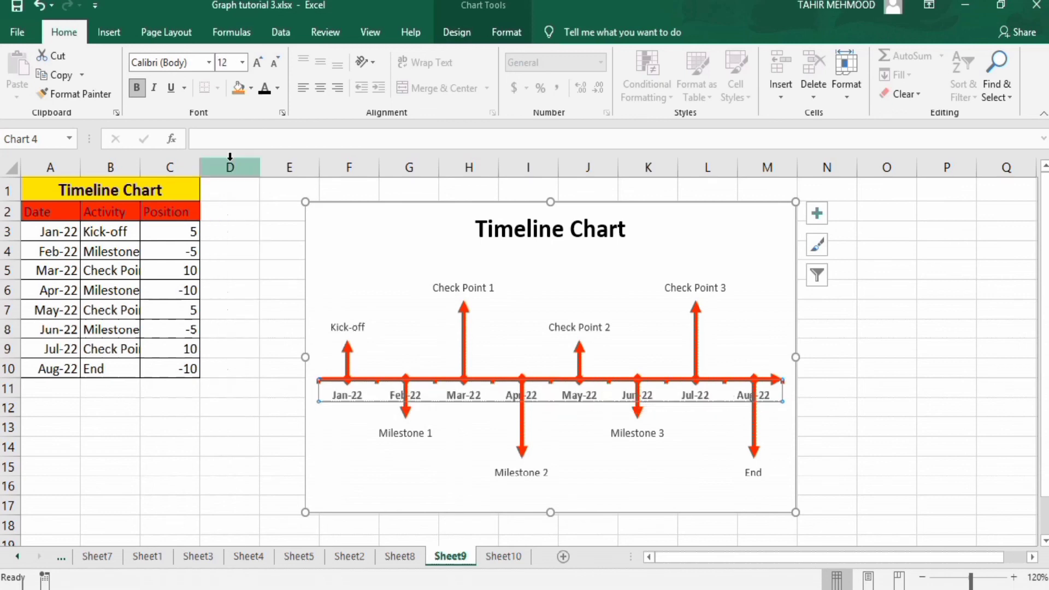
pyautogui.click(278, 87)
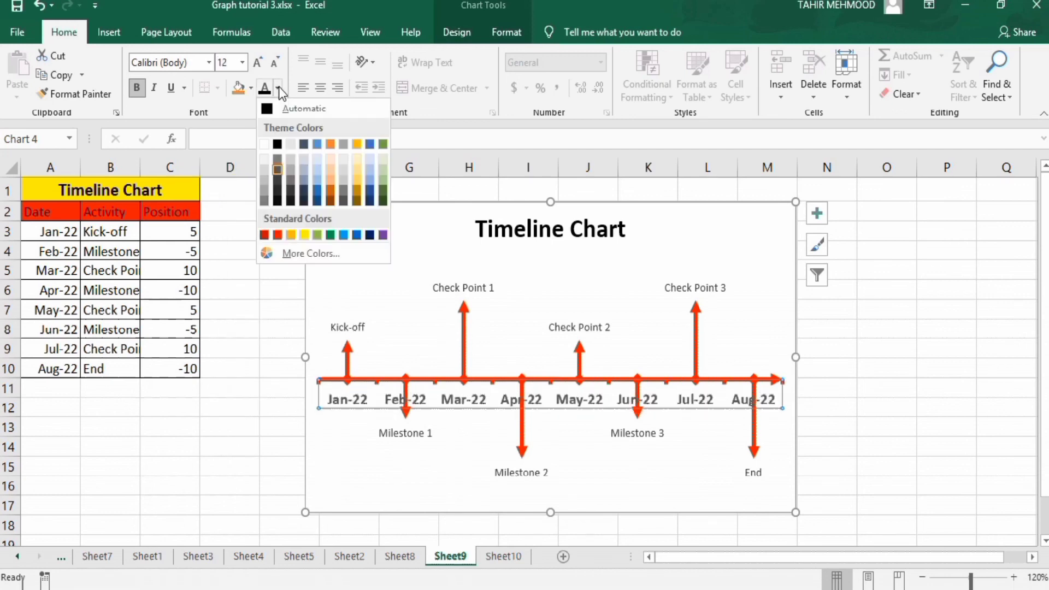
pyautogui.click(279, 144)
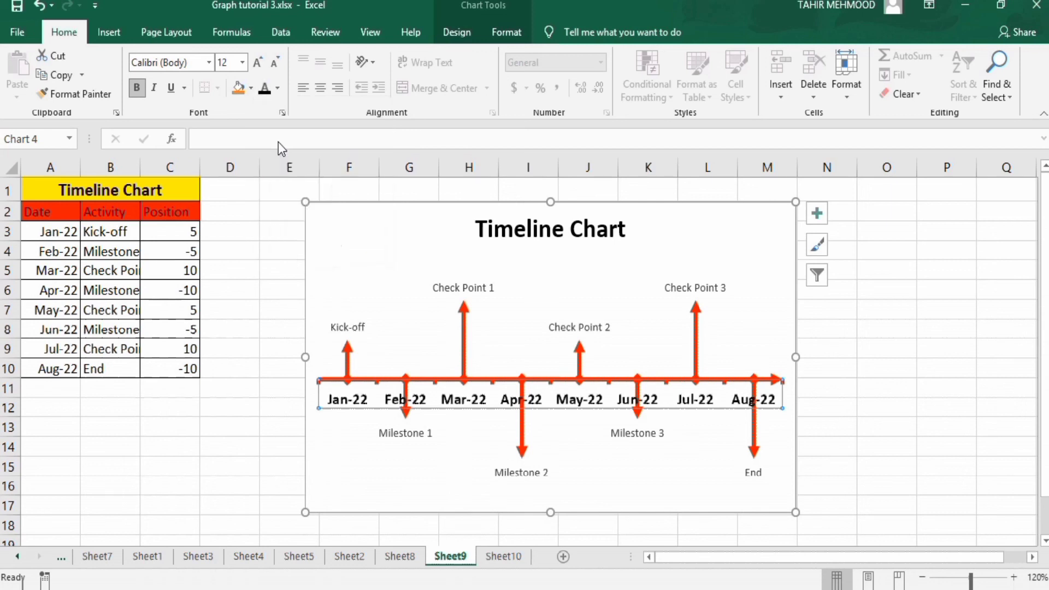
pyautogui.click(443, 289)
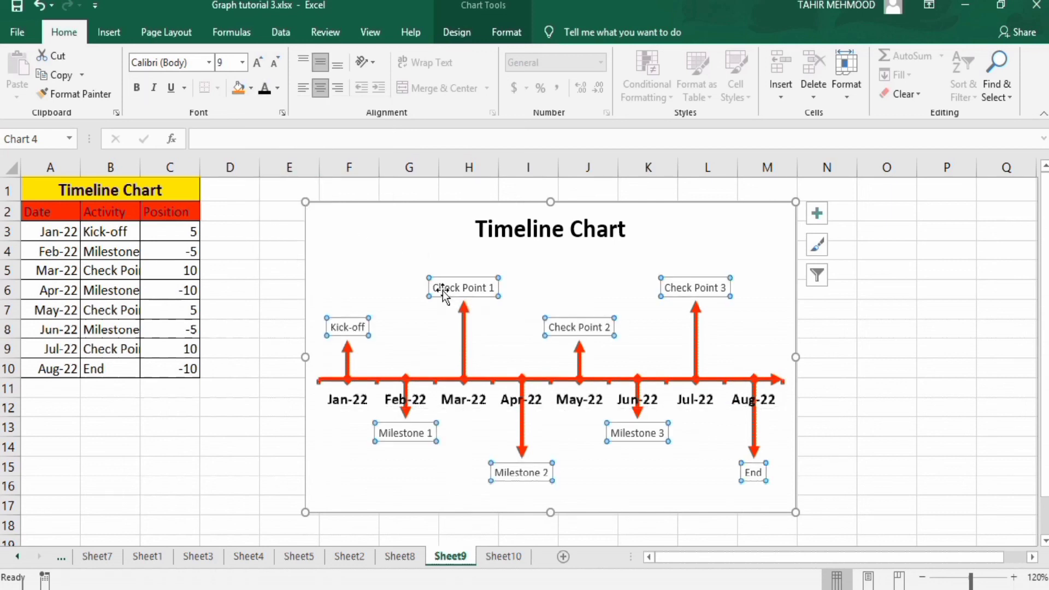
# Step: Set all the activity labels to 12 pt black text
pyautogui.click(242, 62)
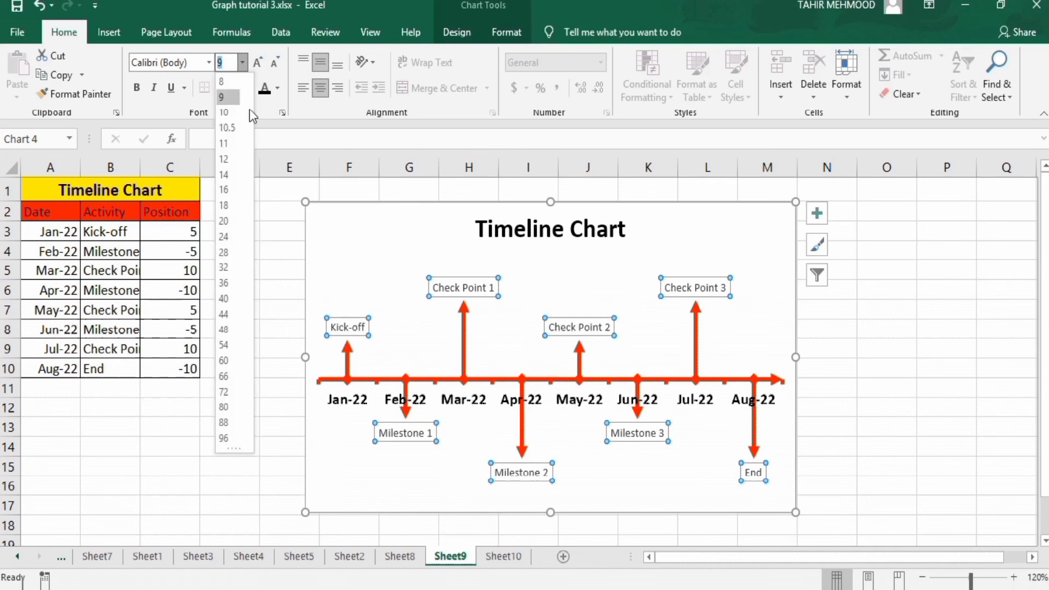
pyautogui.click(231, 159)
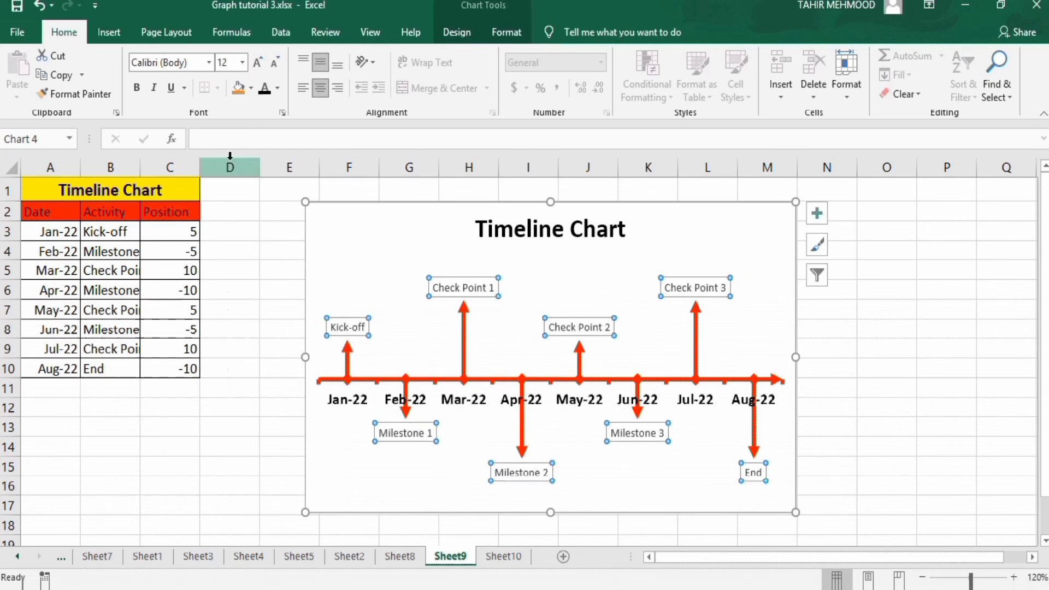
pyautogui.click(278, 89)
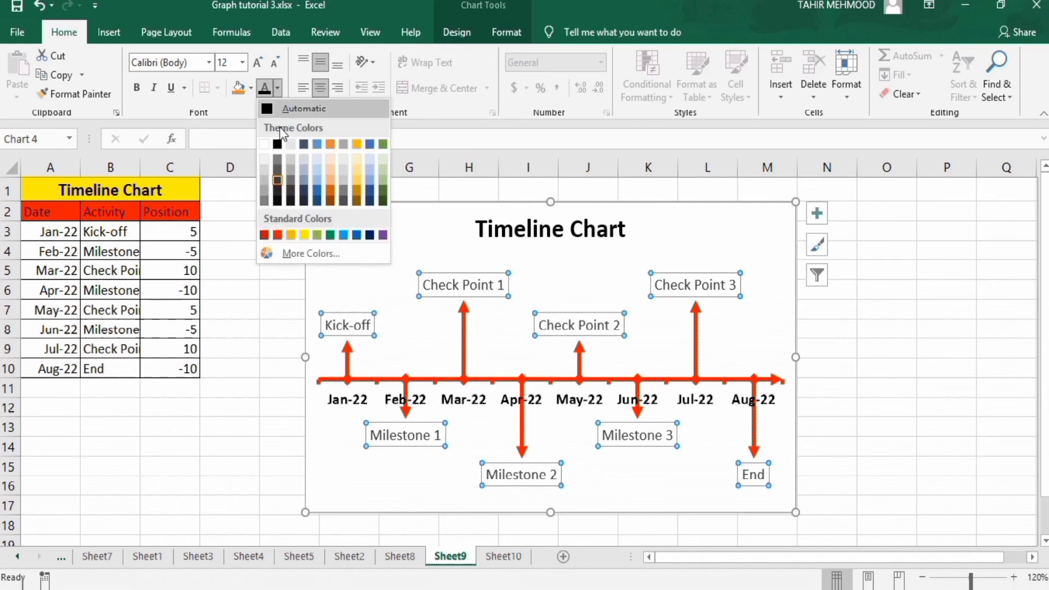
pyautogui.click(279, 143)
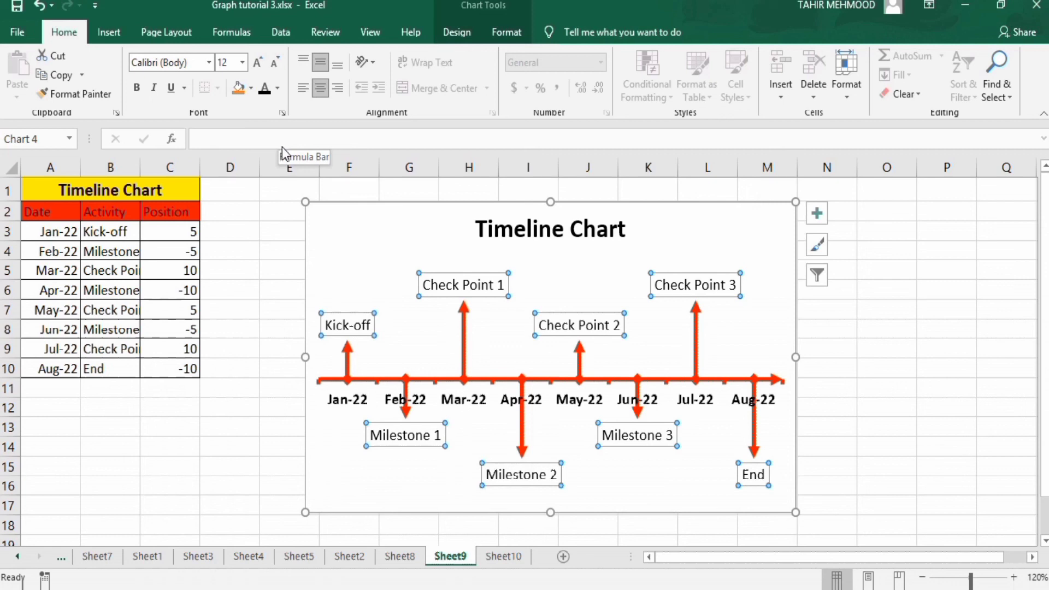
pyautogui.click(280, 248)
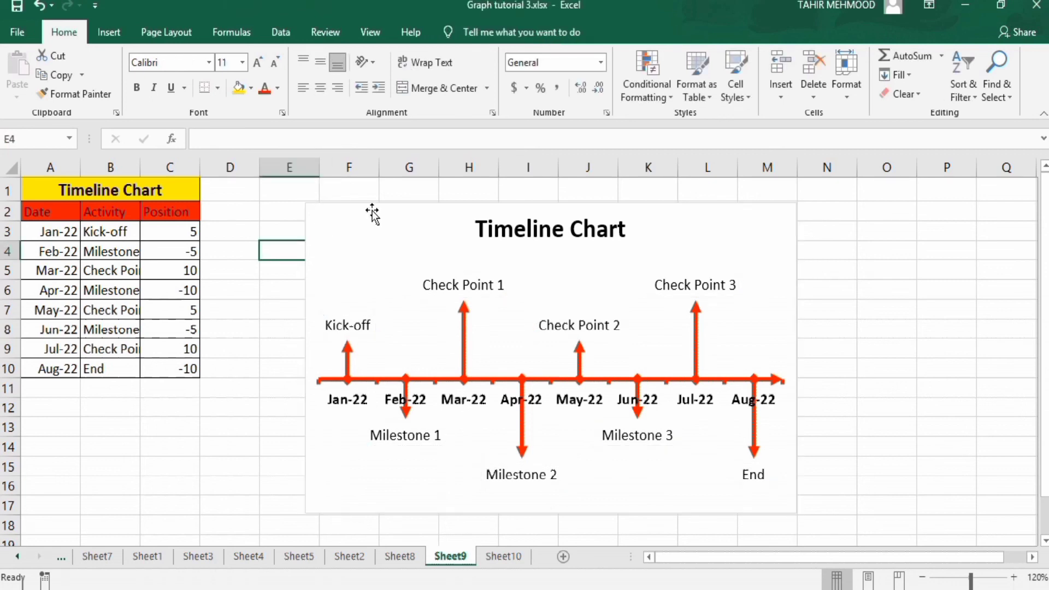